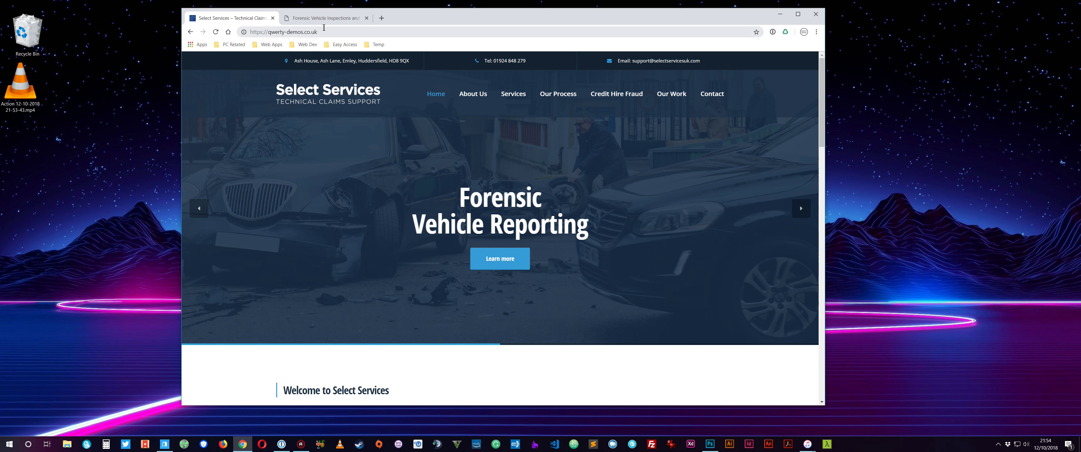
{"action": "key", "text": "ctrl+Tab"}
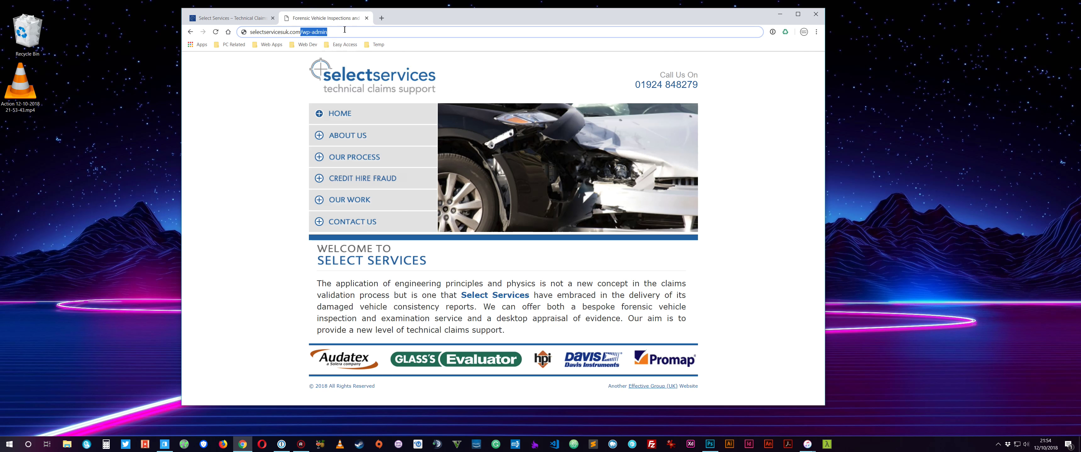
{"action": "left_click", "coordinate": [343, 31]}
{"action": "key", "text": "BackSpace"}
{"action": "key", "text": "BackSpace"}
{"action": "key", "text": "BackSpace"}
{"action": "key", "text": "BackSpace"}
{"action": "key", "text": "BackSpace"}
{"action": "key", "text": "BackSpace"}
{"action": "key", "text": "BackSpace"}
{"action": "key", "text": "BackSpace"}
{"action": "key", "text": "BackSpace"}
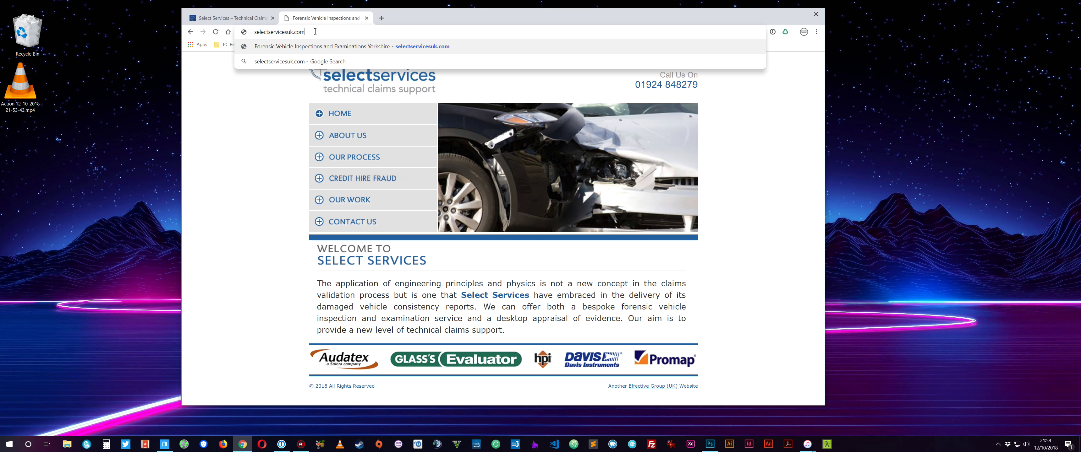
{"action": "type", "text": "/wp-admin"}
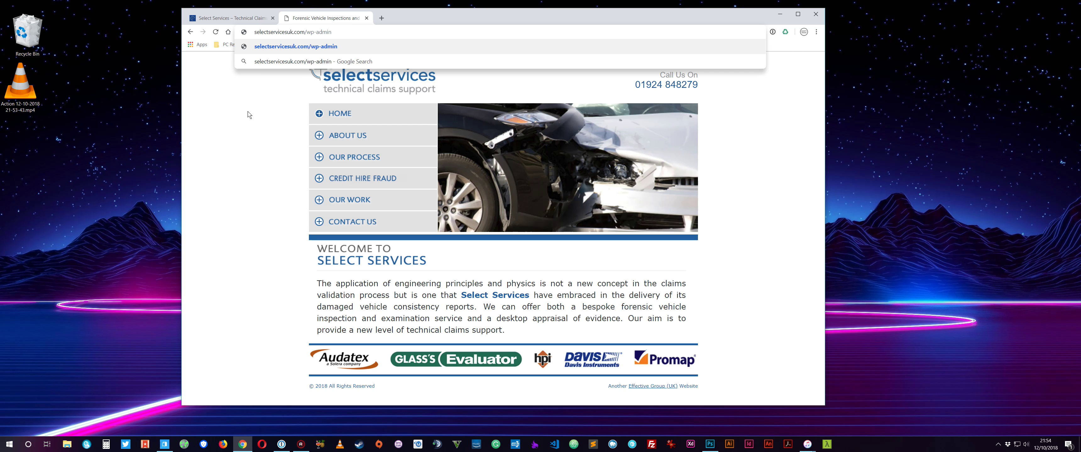
{"action": "key", "text": "Return"}
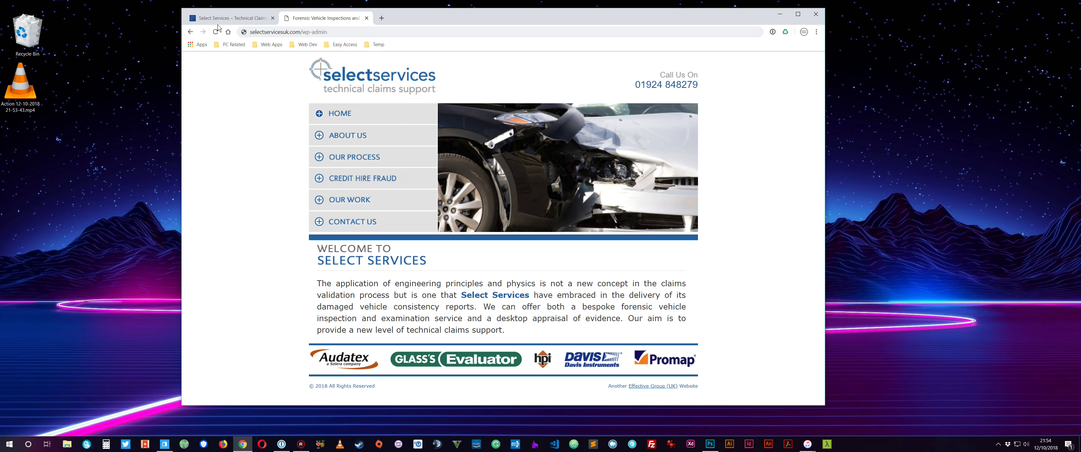
{"action": "left_click", "coordinate": [243, 20]}
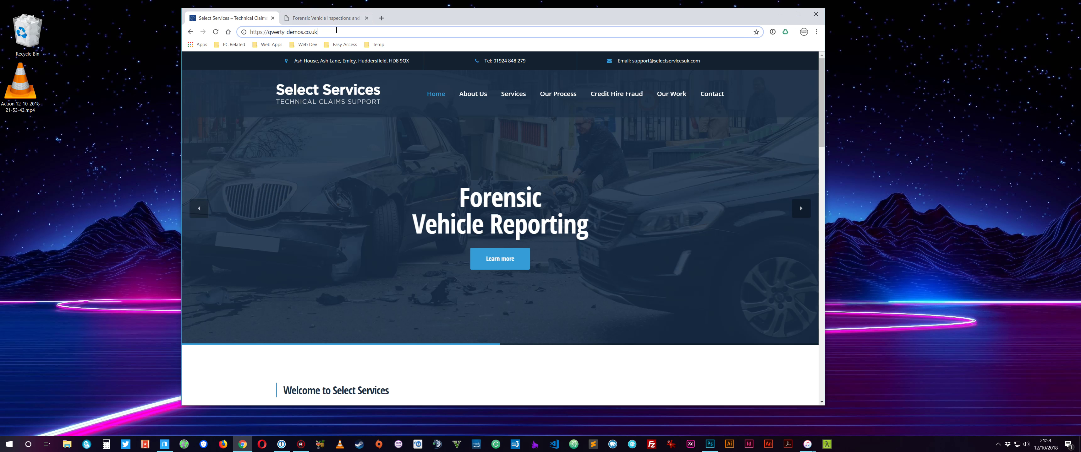
Load the site's wp-admin login page and fill in the saved admin username and password.
{"action": "left_click", "coordinate": [363, 32]}
{"action": "type", "text": "wp"}
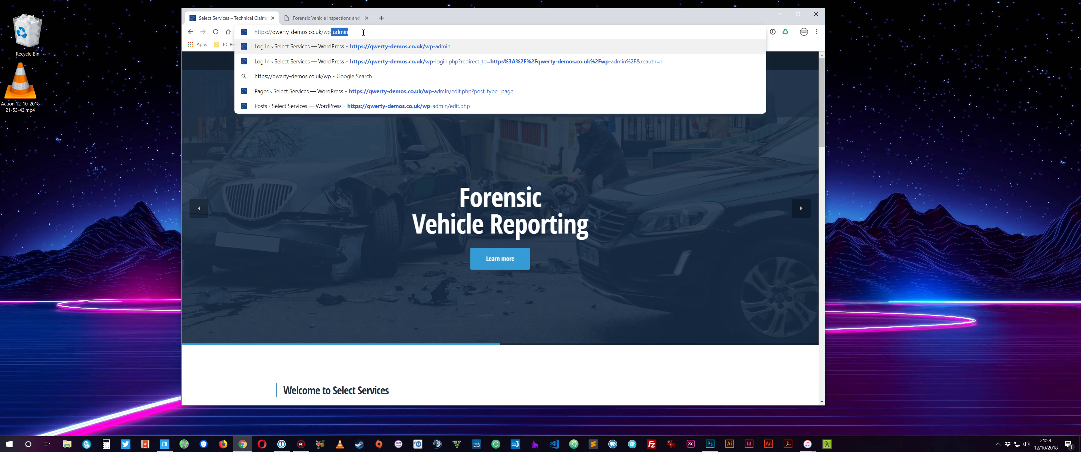
{"action": "key", "text": "Return"}
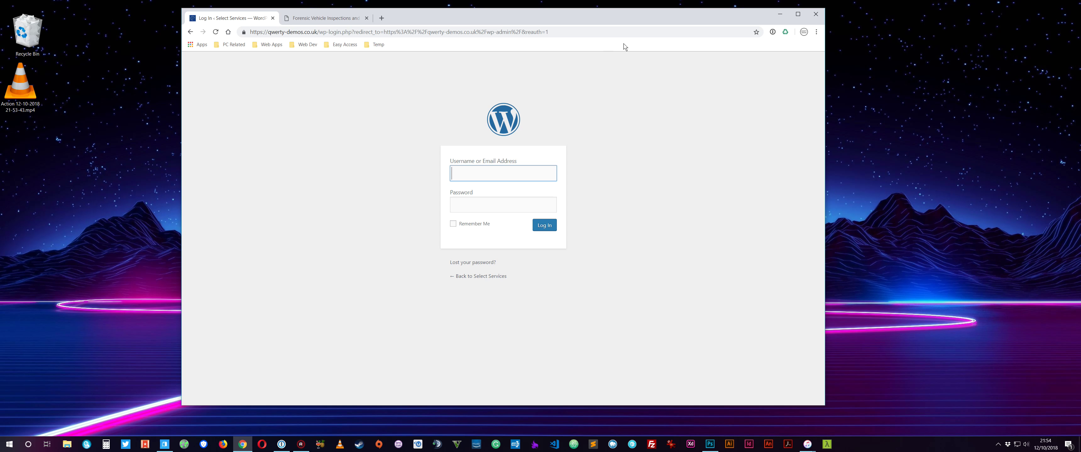
{"action": "type", "text": "Ricky55"}
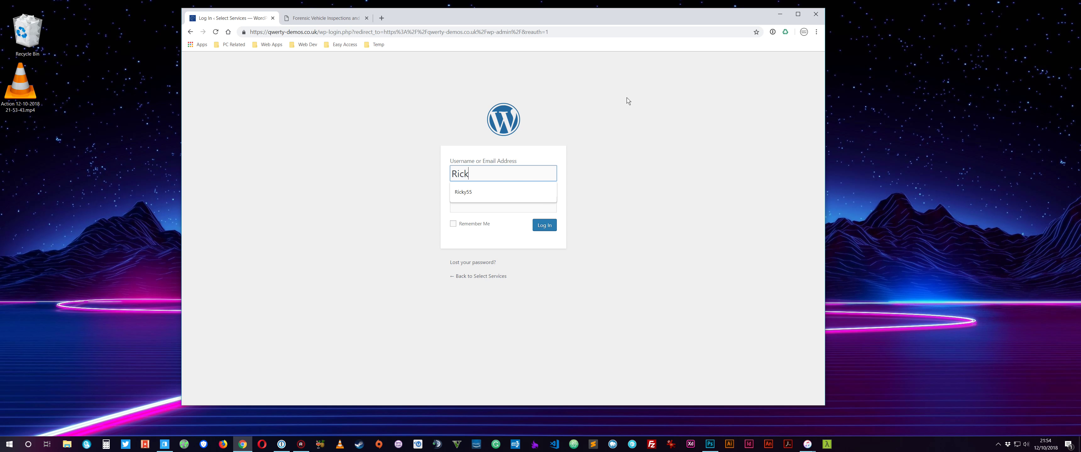
{"action": "key", "text": "Tab"}
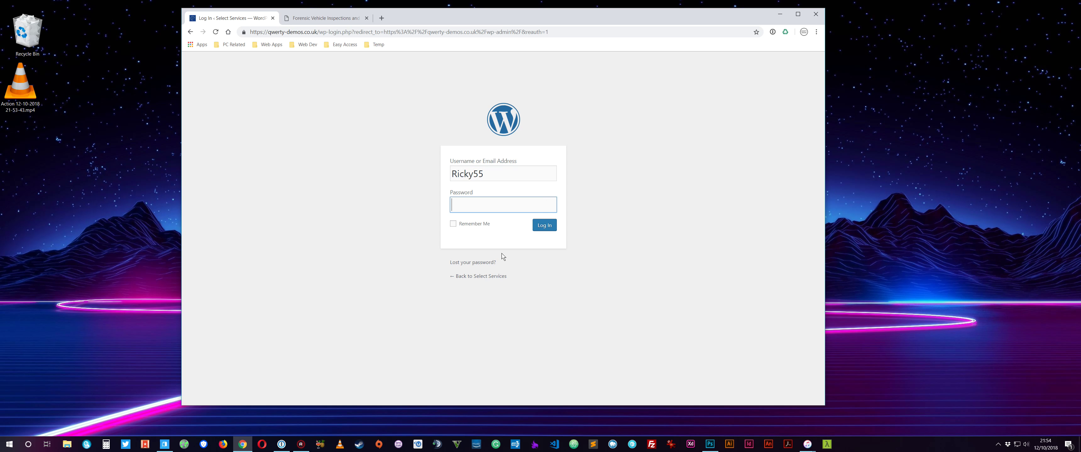
{"action": "key", "text": "ctrl+v"}
Log in, dismiss the save-login prompt, close the old site's tab and open Dashboard > Updates.
{"action": "left_click", "coordinate": [543, 228]}
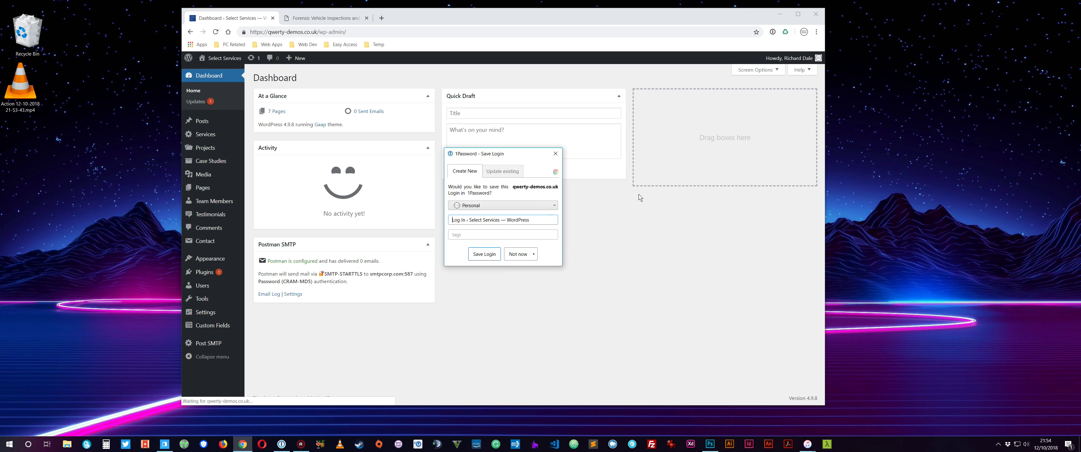
{"action": "left_click", "coordinate": [557, 152]}
{"action": "left_click", "coordinate": [366, 18]}
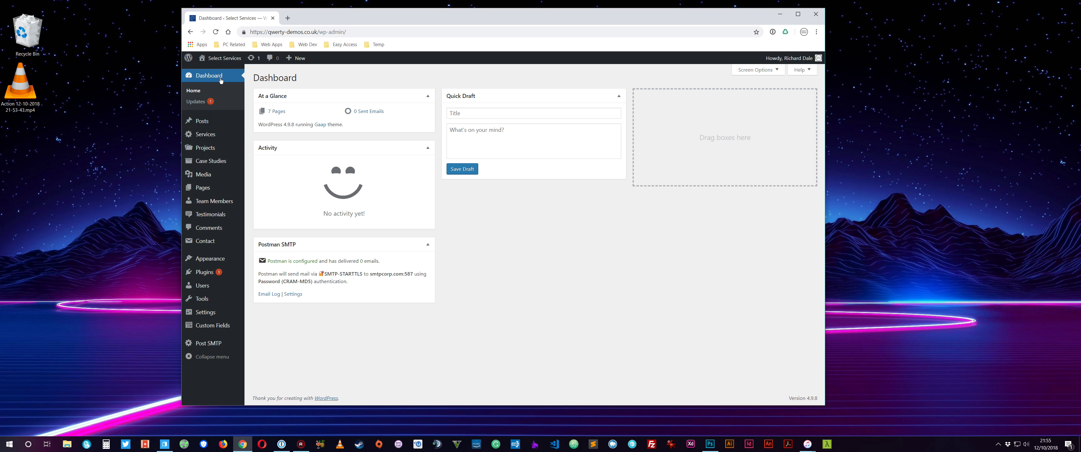
{"action": "left_click", "coordinate": [199, 105]}
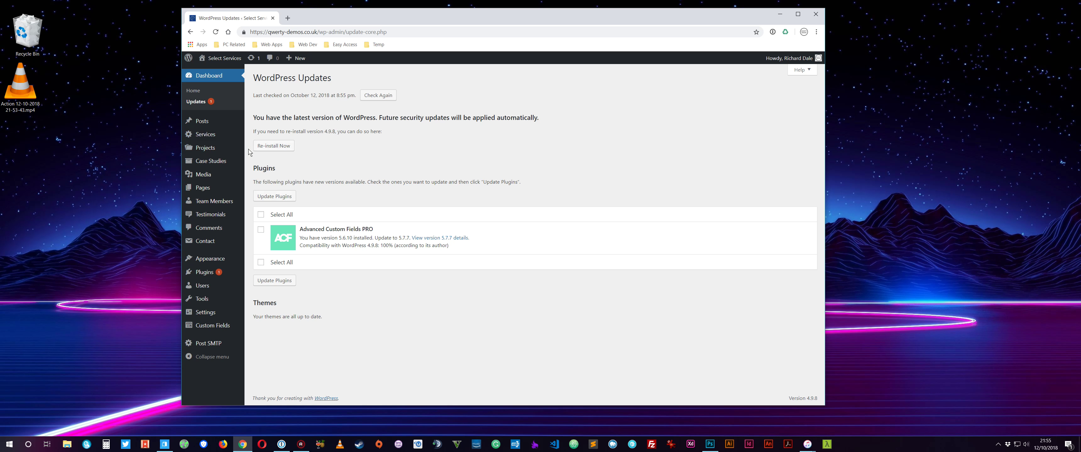
{"action": "mouse_move", "coordinate": [224, 123]}
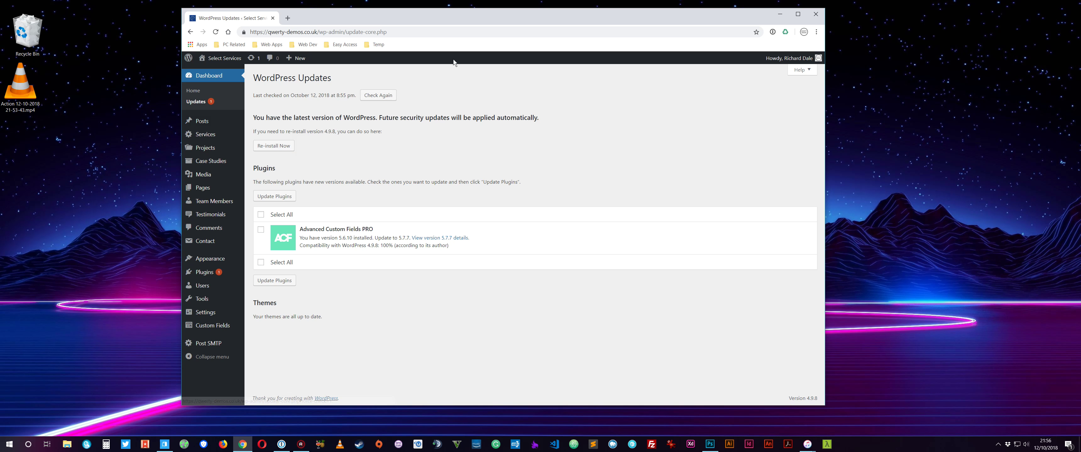
{"action": "left_click", "coordinate": [261, 230]}
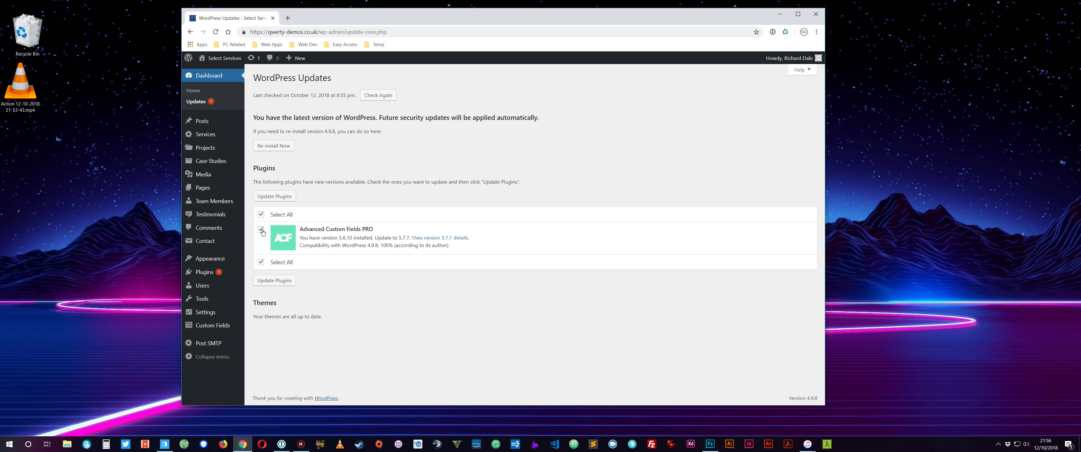
{"action": "mouse_move", "coordinate": [269, 219]}
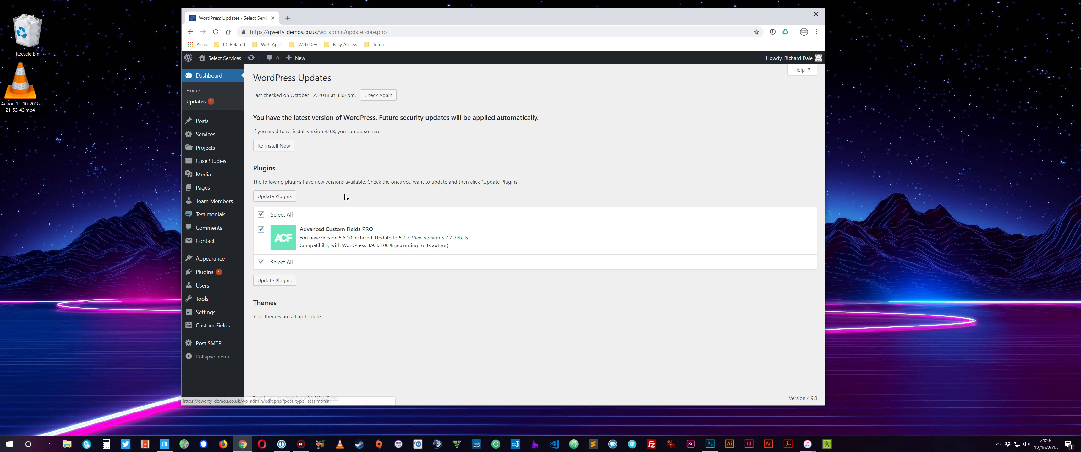
{"action": "left_click", "coordinate": [260, 215]}
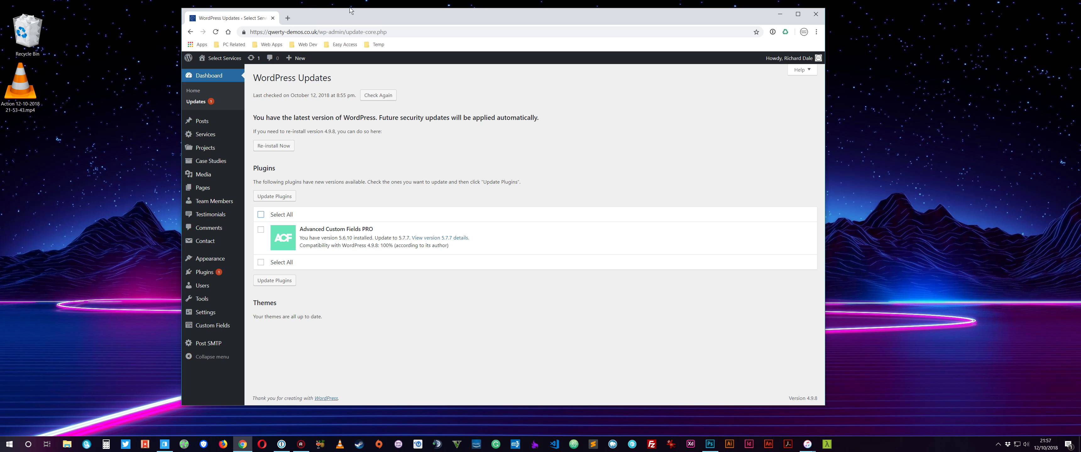
{"action": "left_click_drag", "start_coordinate": [339, 15], "coordinate": [330, 17]}
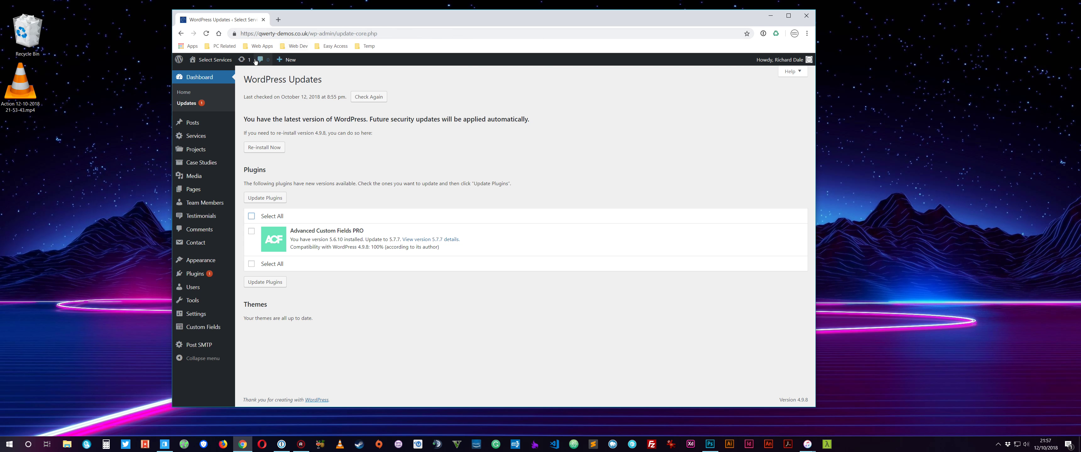
Open the live site from Visit Site in a new browser tab.
{"action": "mouse_move", "coordinate": [221, 58]}
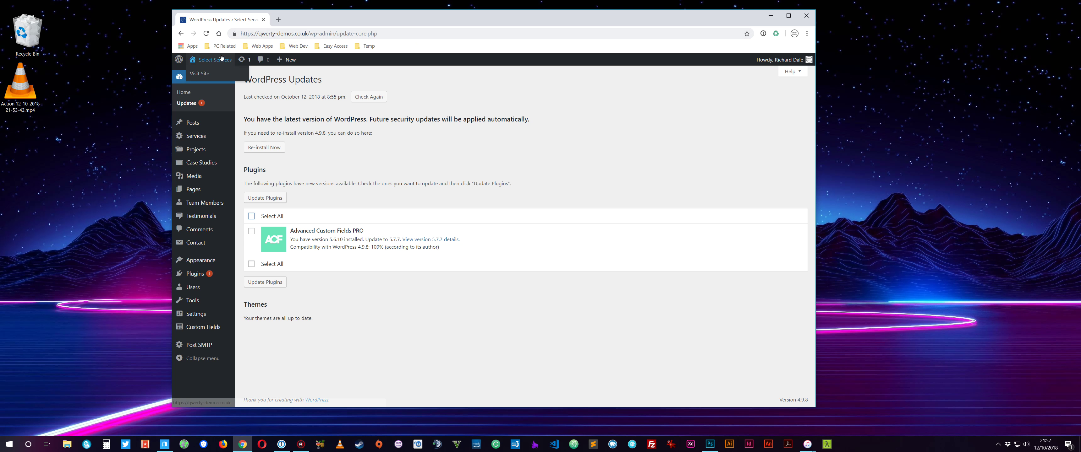
{"action": "right_click", "coordinate": [202, 78]}
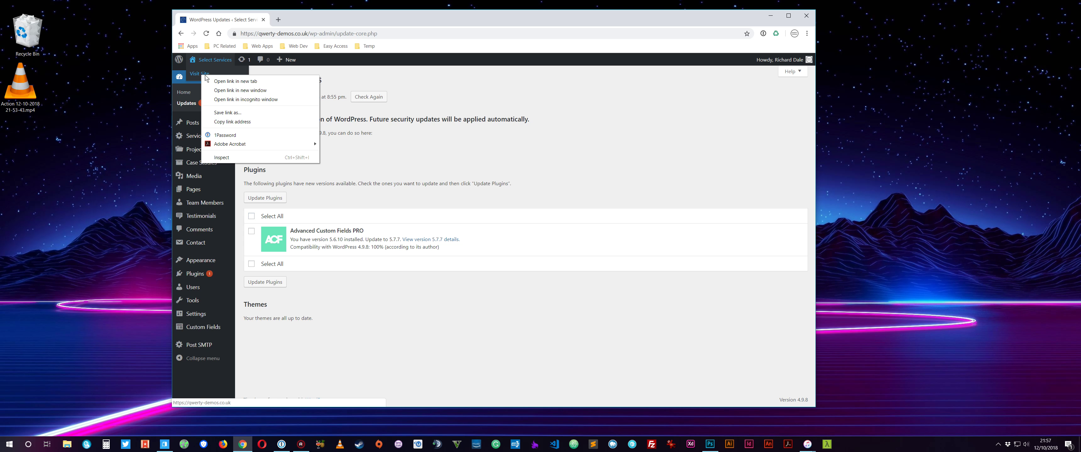
{"action": "left_click", "coordinate": [232, 80]}
{"action": "left_click", "coordinate": [325, 19]}
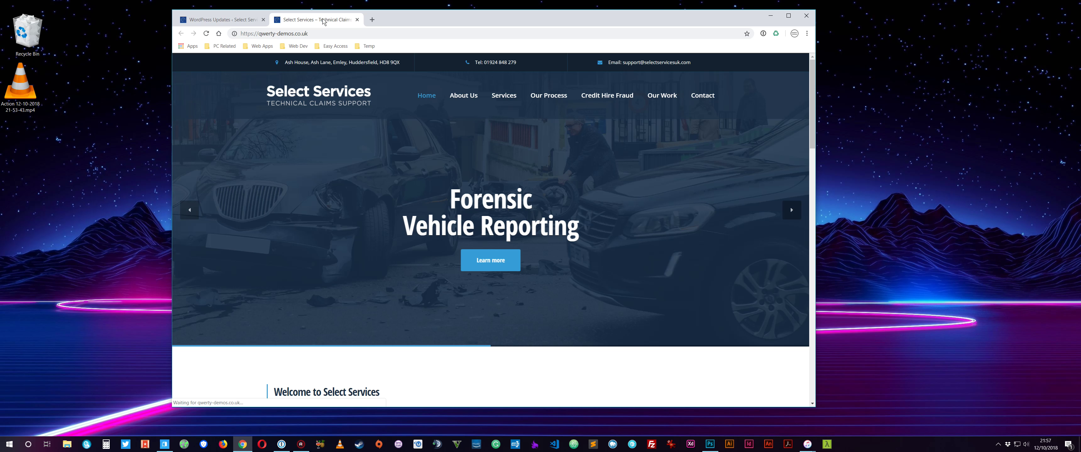
{"action": "left_click", "coordinate": [217, 20]}
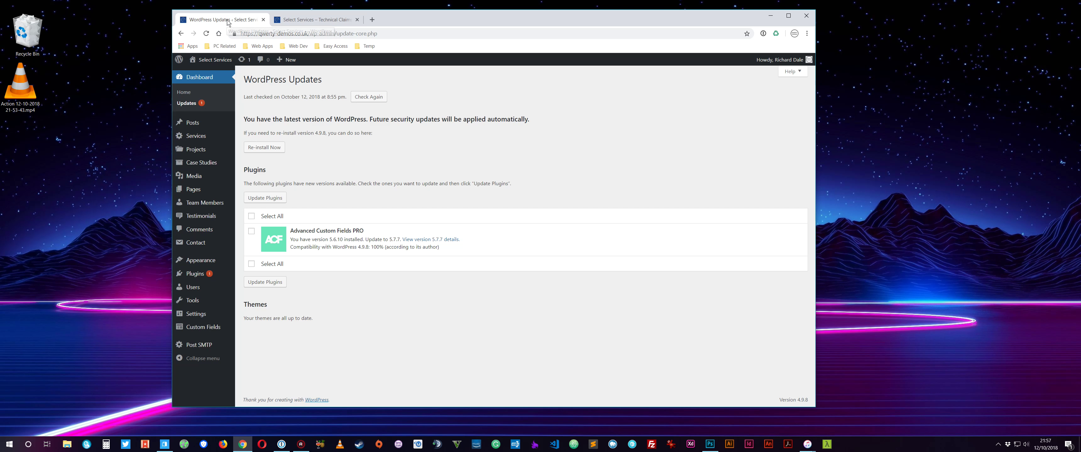
Split the live site into its own window beside the admin and show the Pages list.
{"action": "left_click_drag", "start_coordinate": [304, 21], "coordinate": [636, 30]}
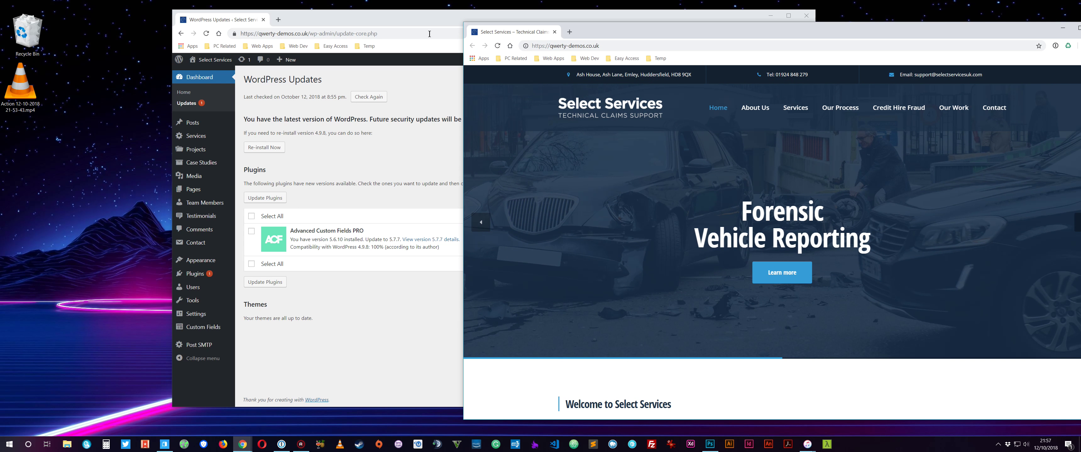
{"action": "left_click_drag", "start_coordinate": [729, 42], "coordinate": [680, 42]}
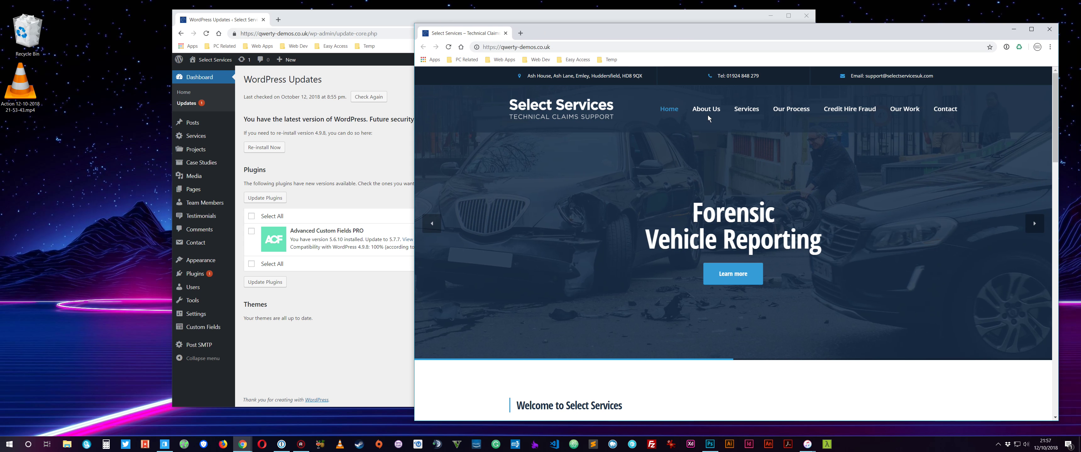
{"action": "left_click_drag", "start_coordinate": [320, 21], "coordinate": [226, 19]}
{"action": "left_click", "coordinate": [102, 190]}
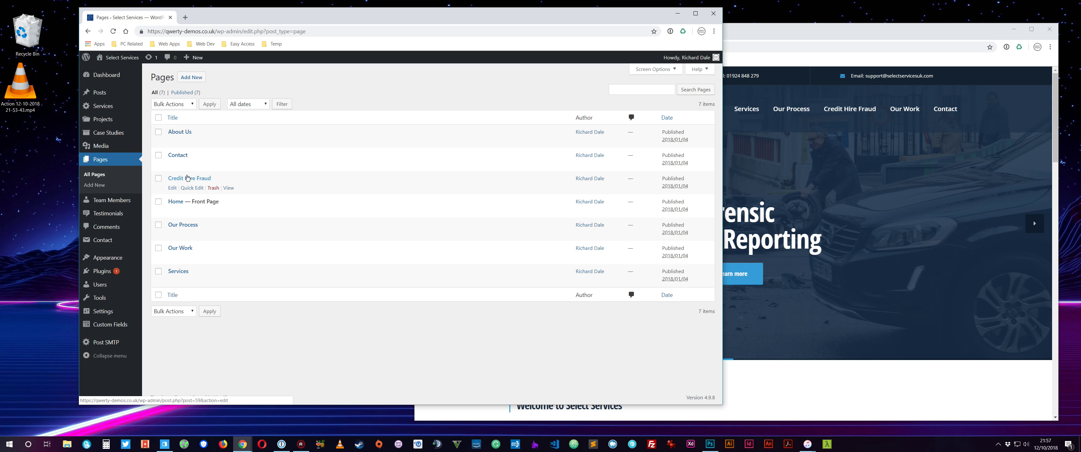
Open the About Us page on the live site, then return to the admin Pages list.
{"action": "left_click", "coordinate": [809, 99]}
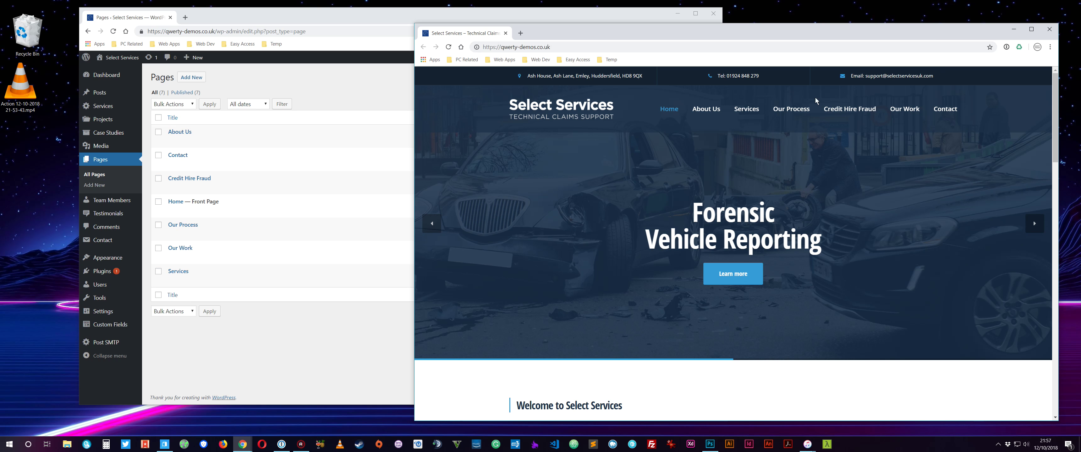
{"action": "left_click", "coordinate": [215, 334]}
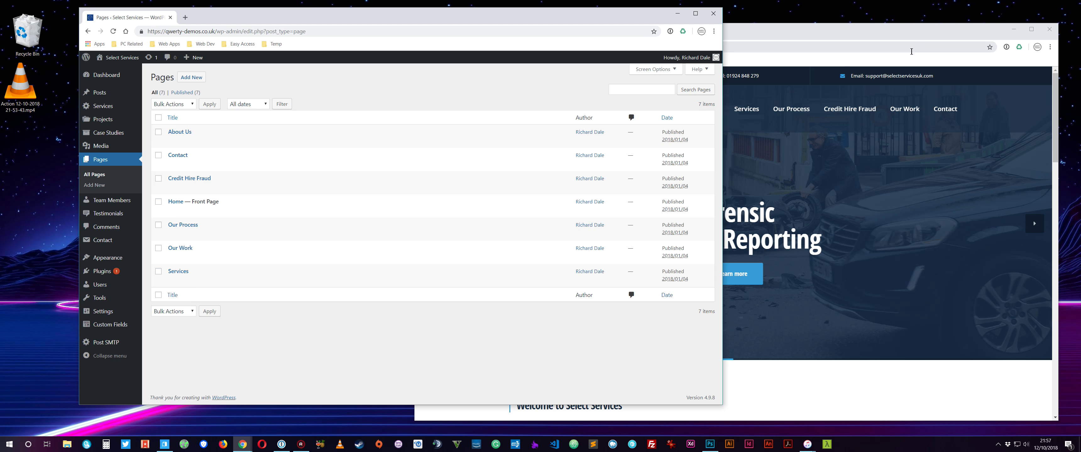
{"action": "left_click", "coordinate": [732, 110]}
{"action": "left_click", "coordinate": [710, 110]}
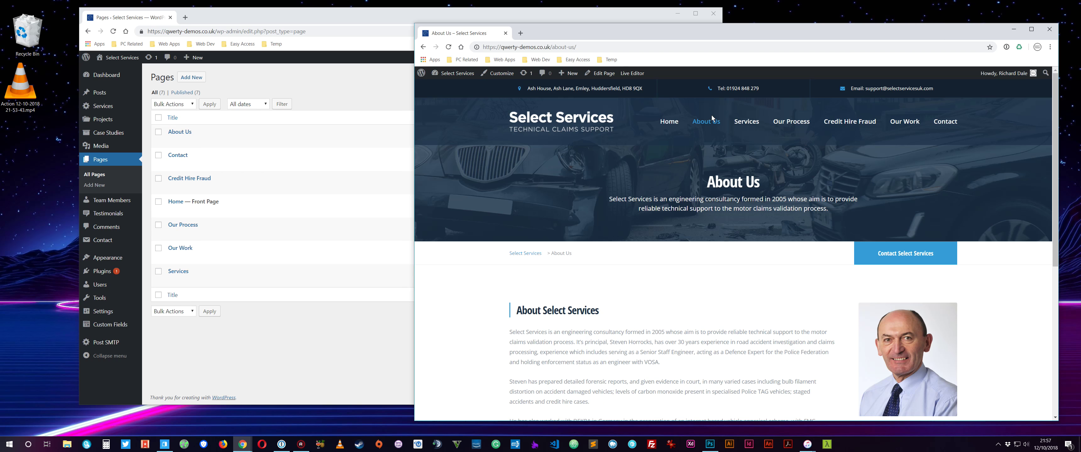
{"action": "scroll", "coordinate": [608, 327], "scroll_direction": "down", "scroll_amount": 3}
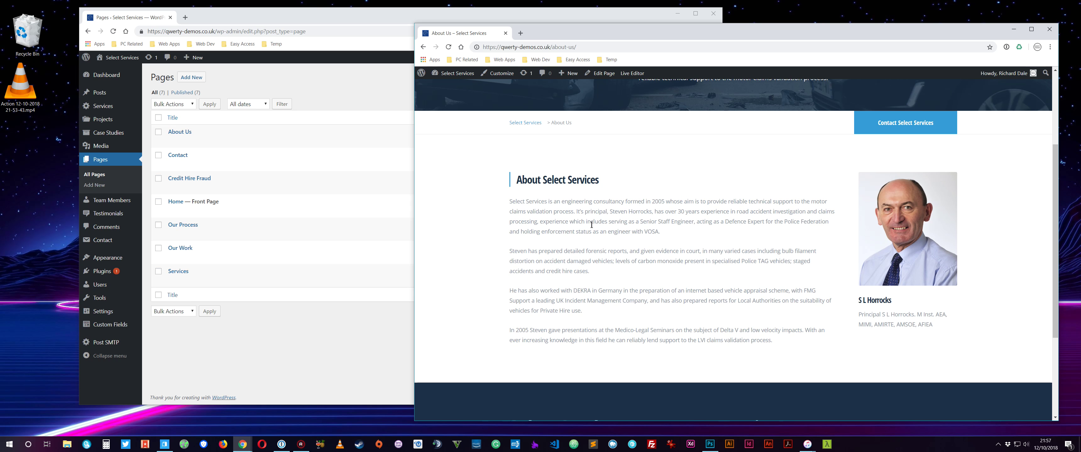
{"action": "left_click_drag", "start_coordinate": [545, 203], "coordinate": [512, 200]}
{"action": "left_click", "coordinate": [324, 349]}
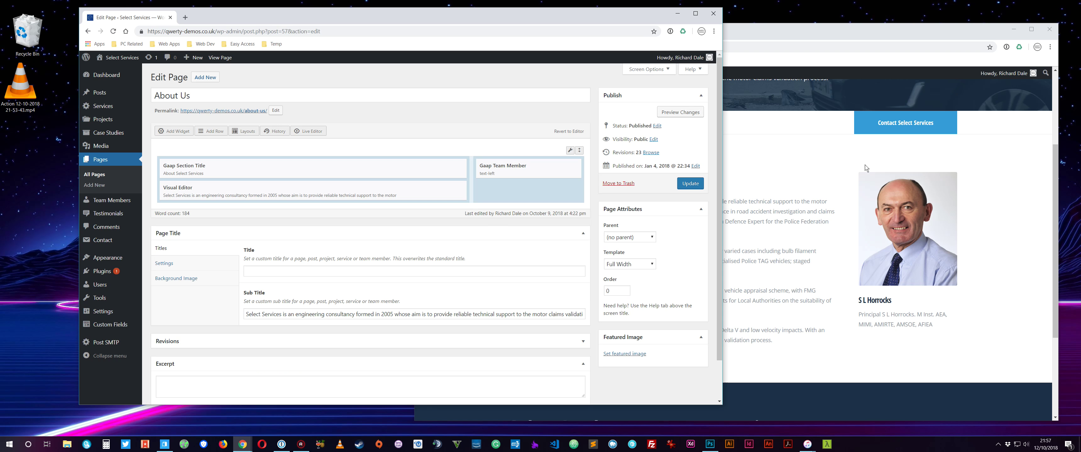
Compare the live About Us heading and opening paragraphs with the page editor.
{"action": "left_click", "coordinate": [982, 145]}
{"action": "left_click", "coordinate": [318, 97]}
{"action": "left_click", "coordinate": [815, 172]}
{"action": "left_click_drag", "start_coordinate": [635, 193], "coordinate": [510, 187]}
{"action": "left_click", "coordinate": [264, 224]}
{"action": "left_click", "coordinate": [972, 206]}
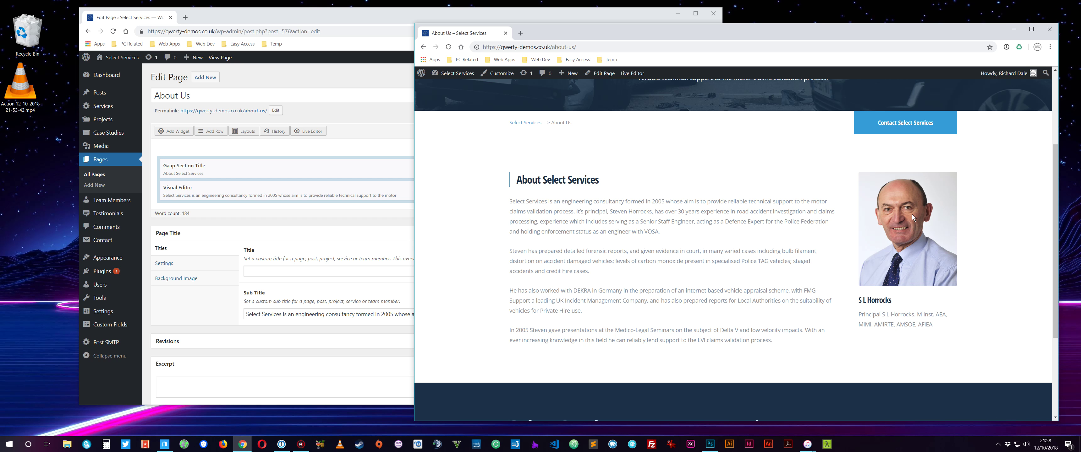
{"action": "left_click", "coordinate": [198, 212]}
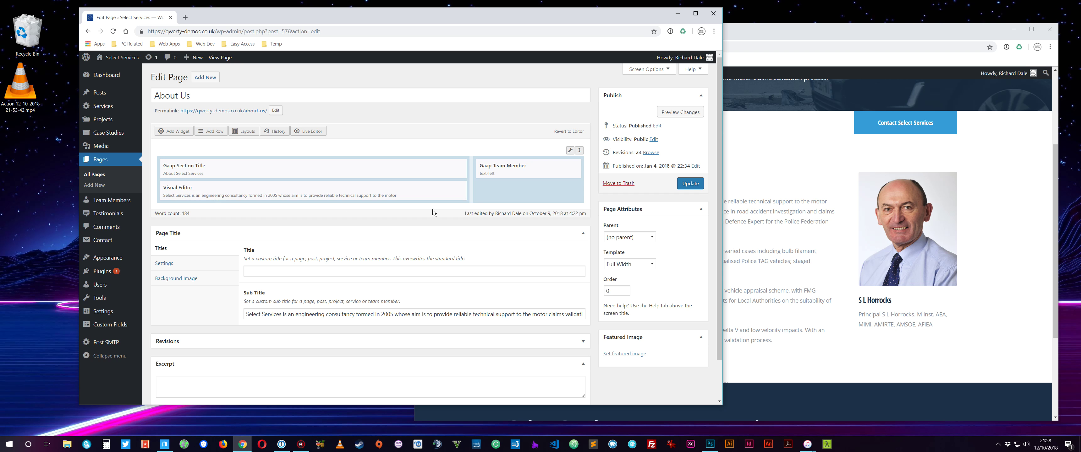
{"action": "left_click", "coordinate": [820, 187]}
{"action": "left_click_drag", "start_coordinate": [604, 201], "coordinate": [654, 290]}
{"action": "left_click", "coordinate": [255, 234]}
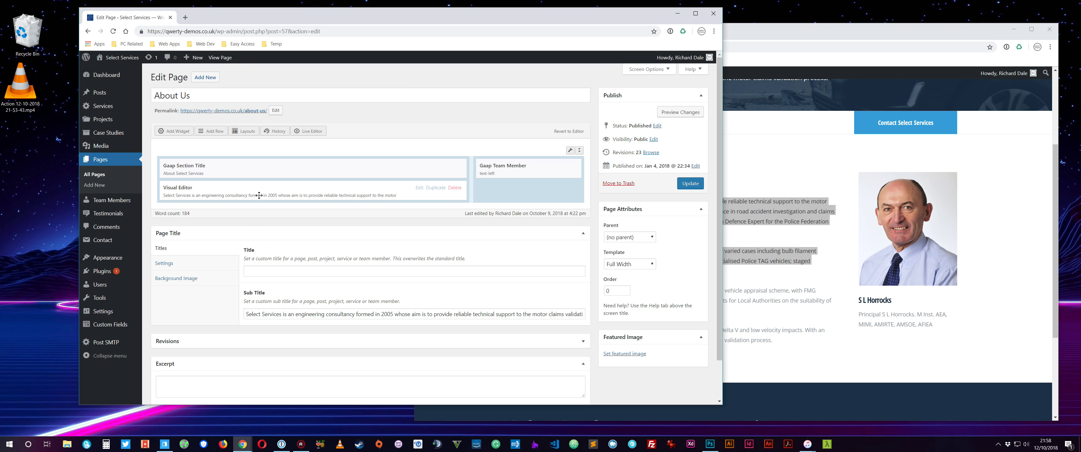
In the Visual Editor widget, replace 'Services' with 'Test' in the first sentence.
{"action": "left_click", "coordinate": [419, 189]}
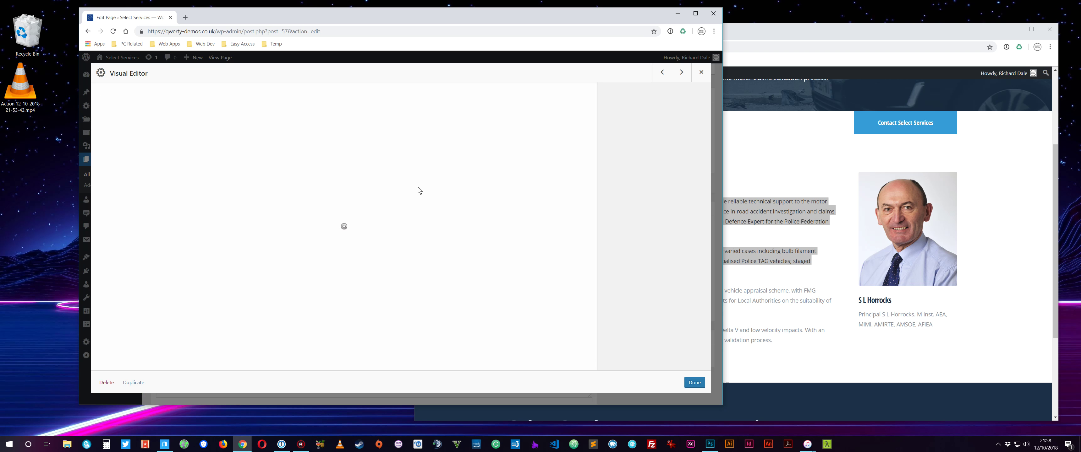
{"action": "left_click", "coordinate": [806, 156]}
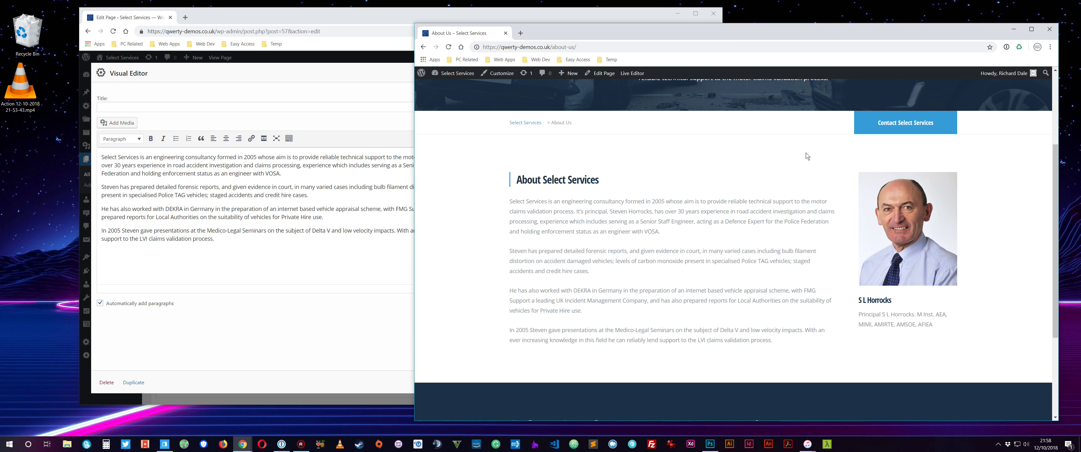
{"action": "left_click", "coordinate": [130, 158]}
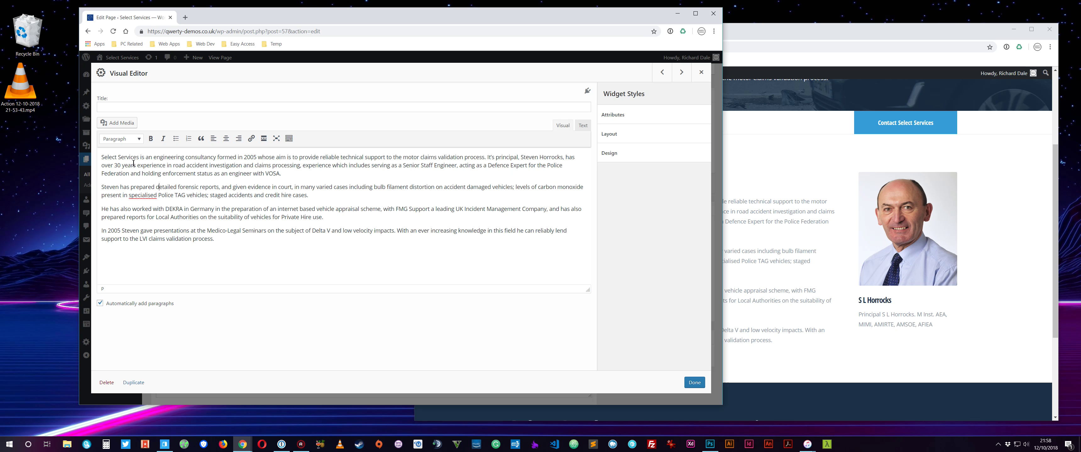
{"action": "double_click", "coordinate": [130, 159]}
{"action": "type", "text": "Test"}
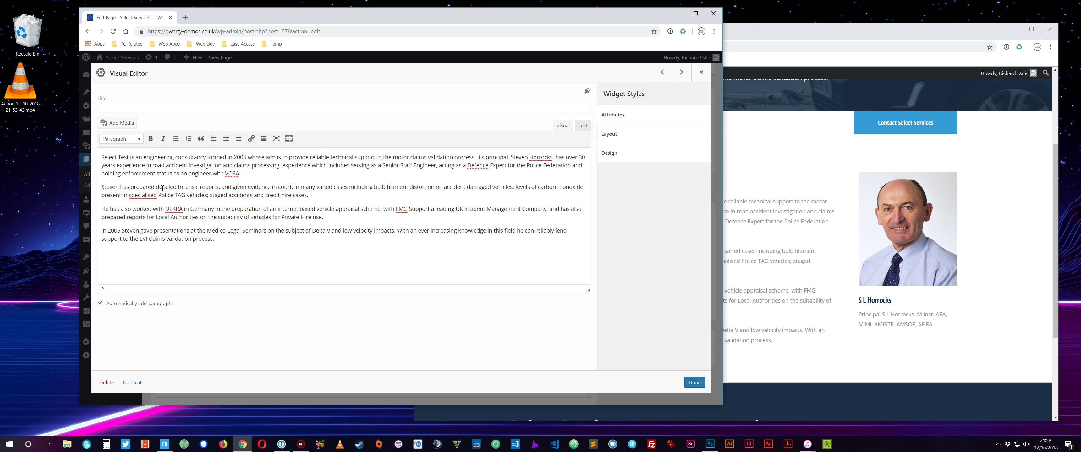
{"action": "left_click", "coordinate": [699, 386]}
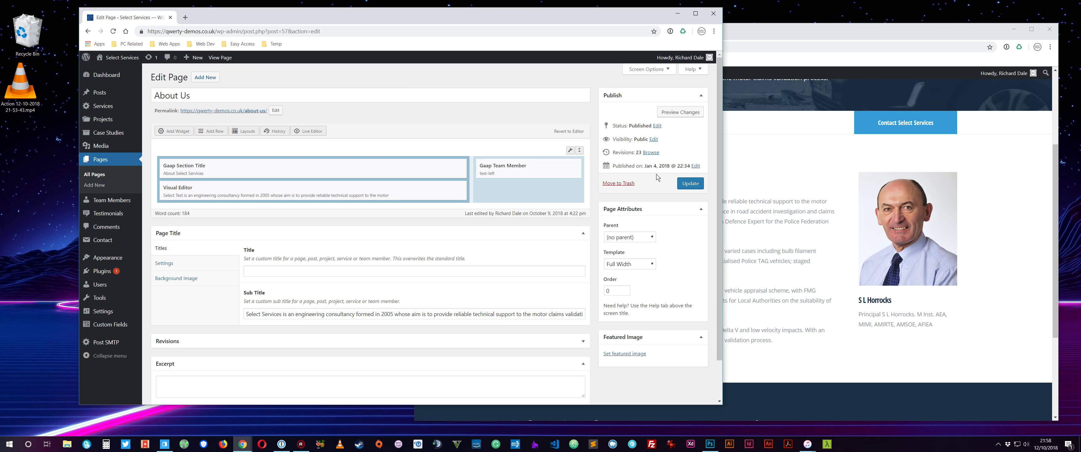
Update the About Us page and reload the live page to confirm 'Select Test' appears.
{"action": "left_click", "coordinate": [692, 184]}
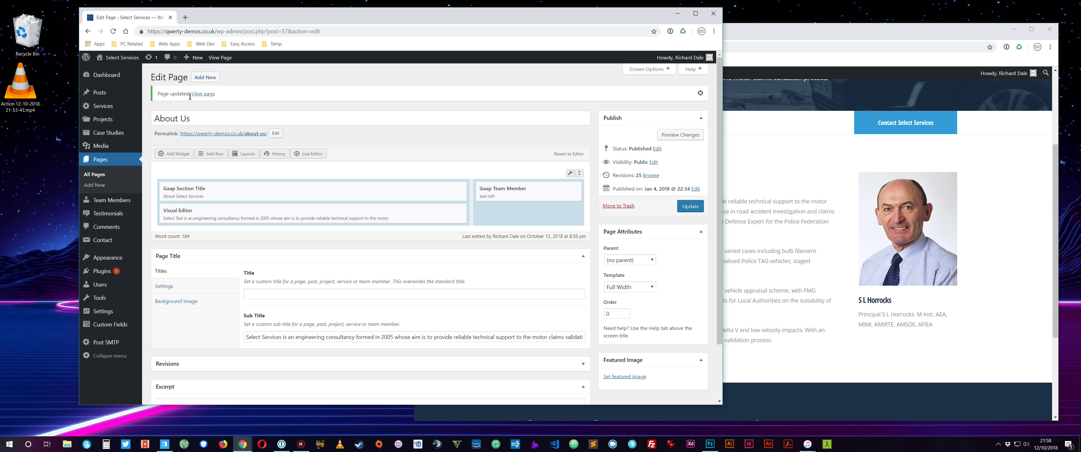
{"action": "left_click", "coordinate": [817, 170]}
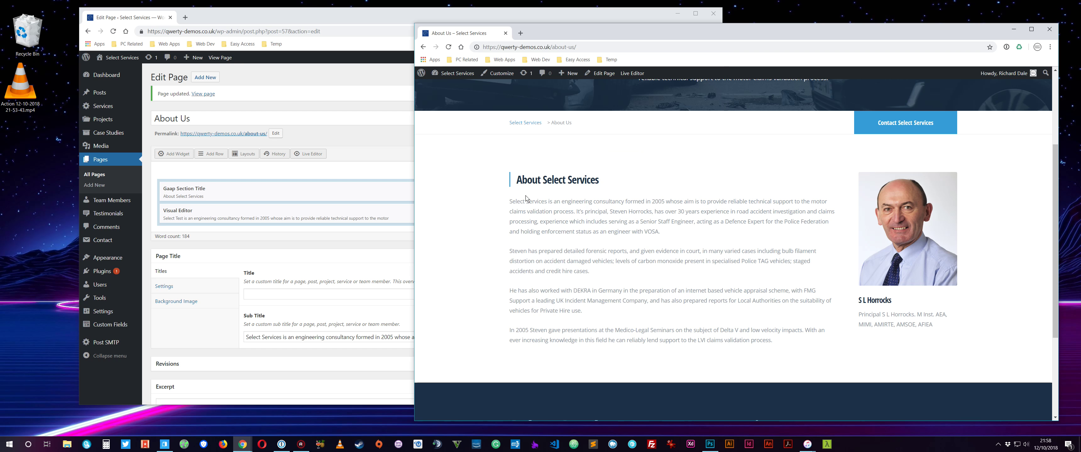
{"action": "left_click", "coordinate": [448, 47]}
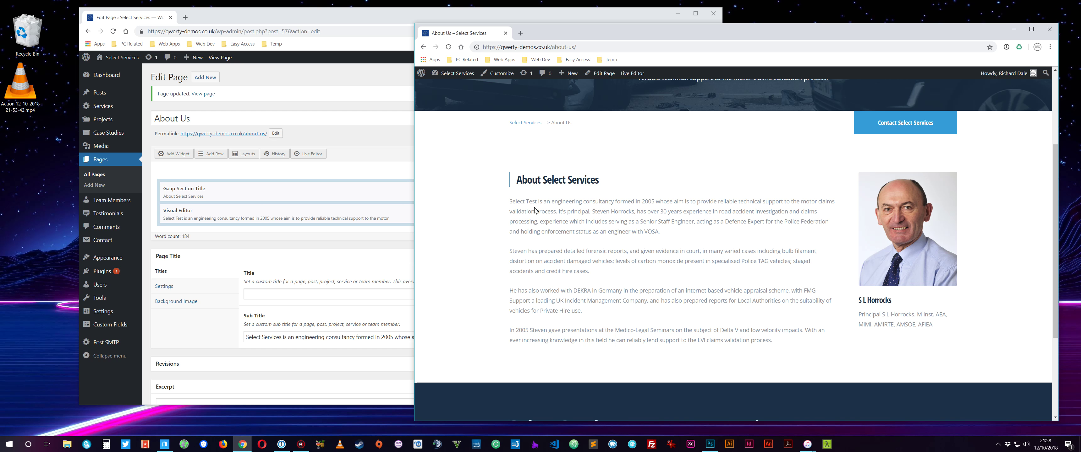
{"action": "left_click", "coordinate": [299, 172]}
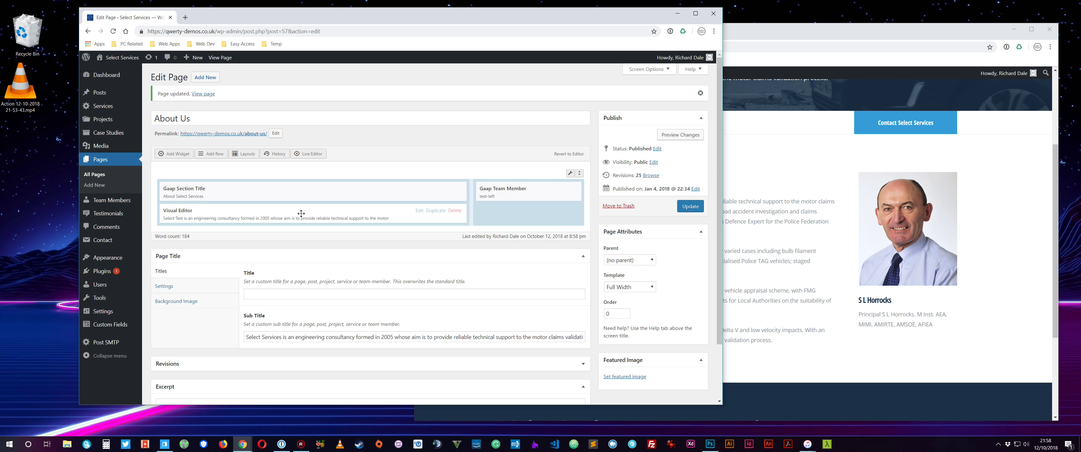
Change 'Test' back to 'Services' in the widget's first sentence.
{"action": "left_click", "coordinate": [418, 212]}
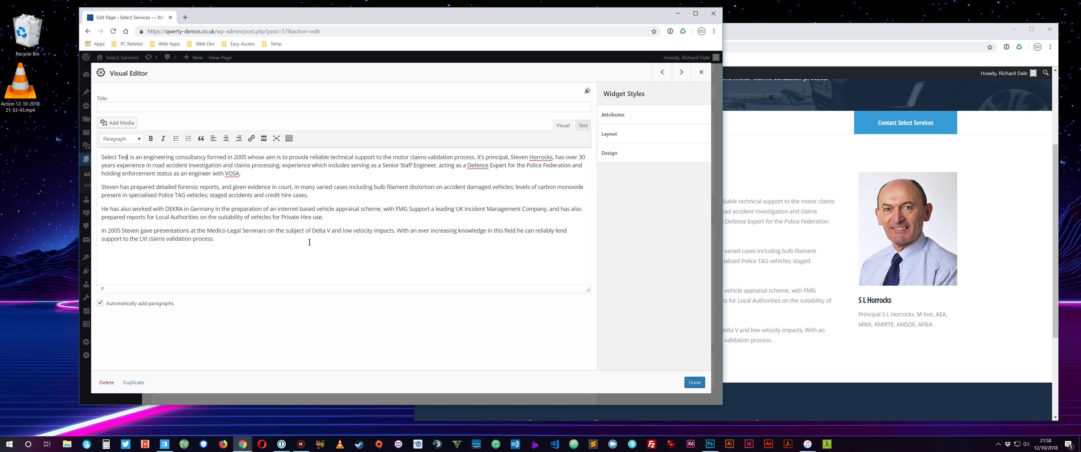
{"action": "key", "text": "BackSpace"}
{"action": "key", "text": "BackSpace"}
{"action": "key", "text": "BackSpace"}
{"action": "key", "text": "BackSpace"}
{"action": "type", "text": "Services"}
{"action": "left_click", "coordinate": [693, 382]}
Update the reverted About Us page and bring up the live page's reload menu.
{"action": "left_click", "coordinate": [685, 206]}
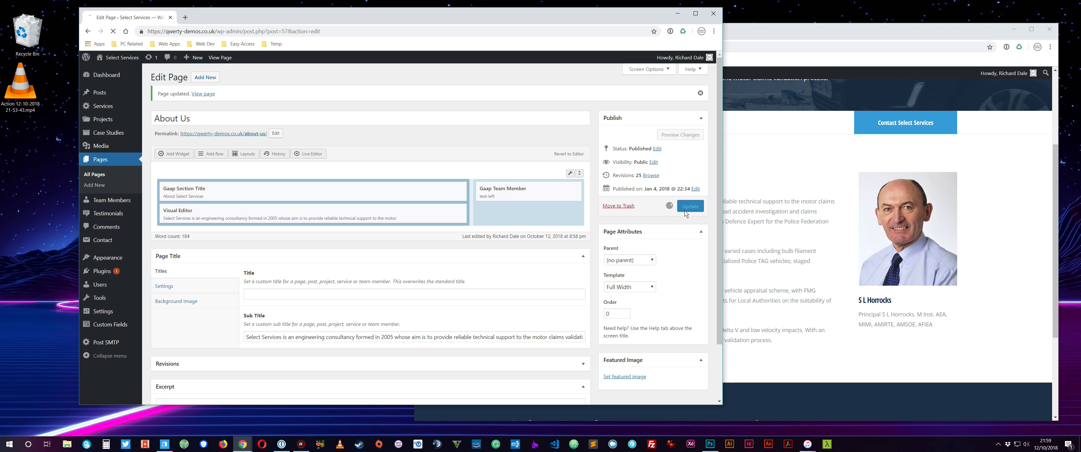
{"action": "left_click", "coordinate": [784, 165]}
{"action": "right_click", "coordinate": [749, 158]}
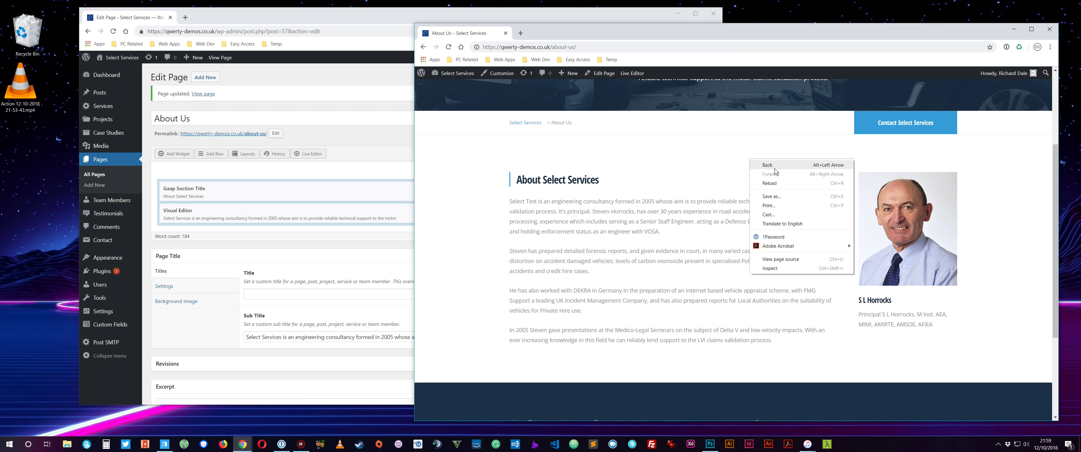
Reload the live About Us page and scroll through to confirm it reads 'Select Services' again.
{"action": "left_click", "coordinate": [779, 186]}
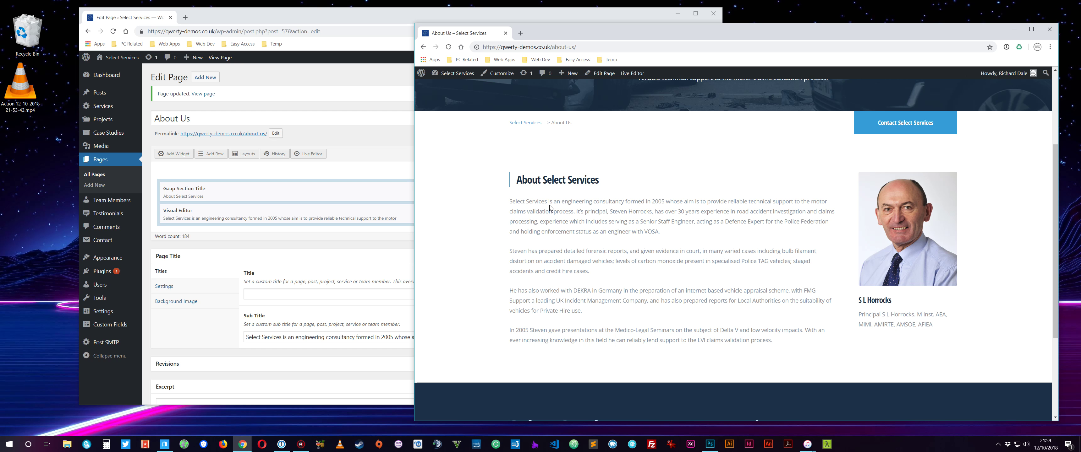
{"action": "left_click", "coordinate": [337, 177]}
{"action": "scroll", "coordinate": [337, 177], "scroll_direction": "down", "scroll_amount": 1}
{"action": "left_click_drag", "start_coordinate": [256, 285], "coordinate": [334, 284]}
{"action": "left_click", "coordinate": [776, 210]}
{"action": "scroll", "coordinate": [633, 223], "scroll_direction": "up", "scroll_amount": 3}
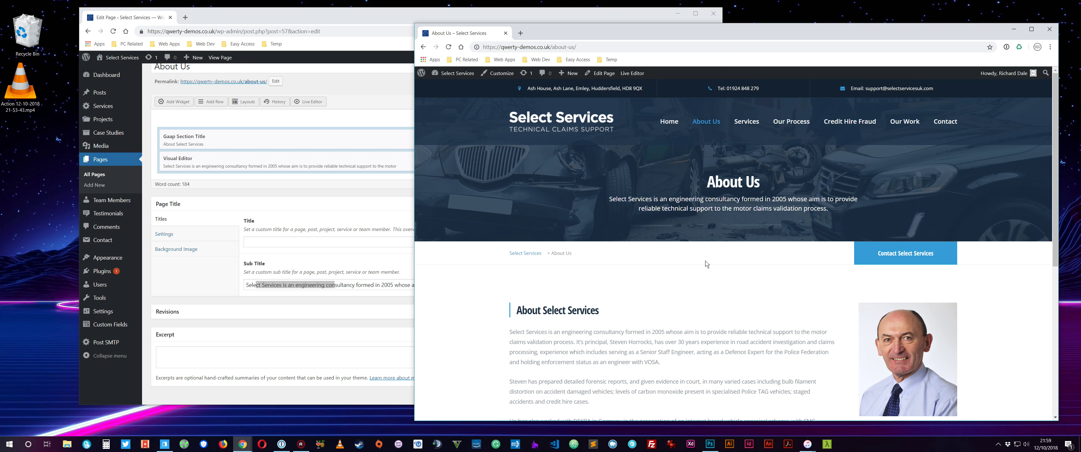
{"action": "left_click_drag", "start_coordinate": [649, 199], "coordinate": [712, 178]}
{"action": "left_click", "coordinate": [741, 231]}
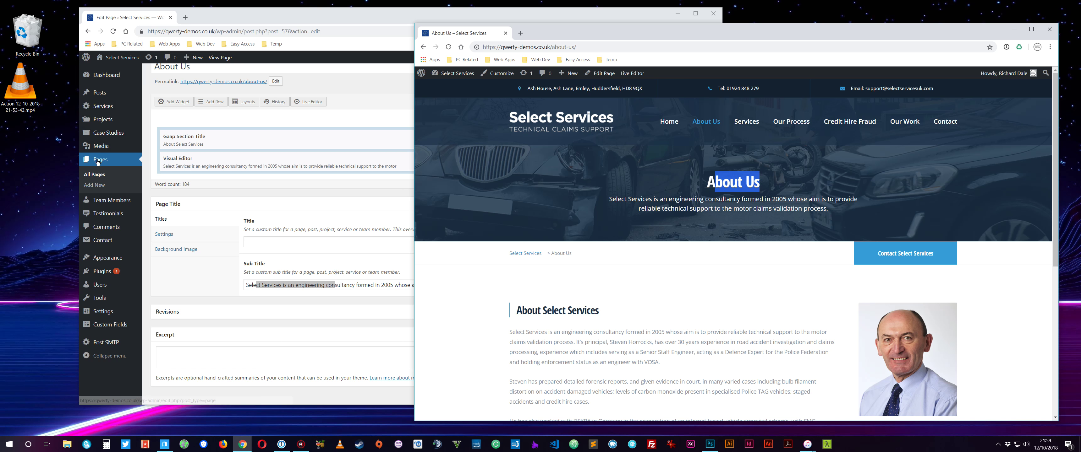
{"action": "scroll", "coordinate": [747, 191], "scroll_direction": "down", "scroll_amount": 5}
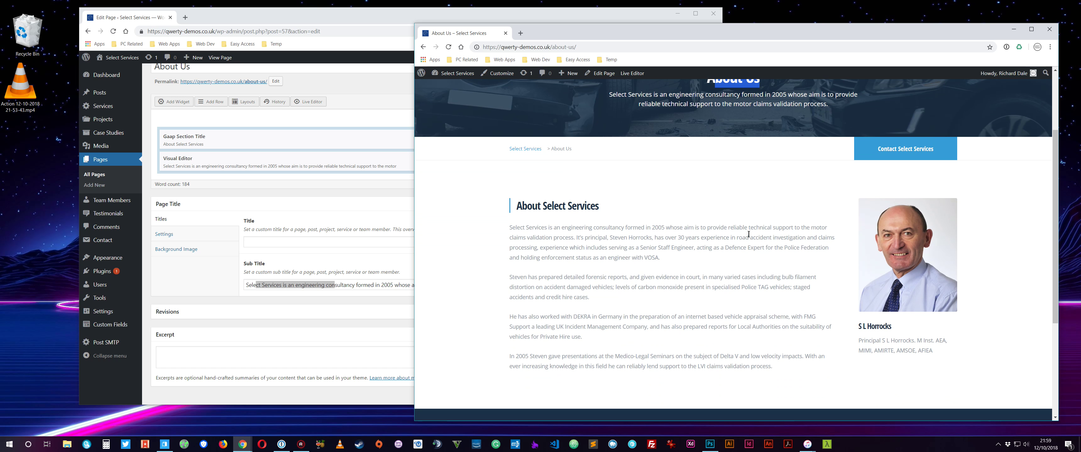
{"action": "scroll", "coordinate": [661, 274], "scroll_direction": "up", "scroll_amount": 1}
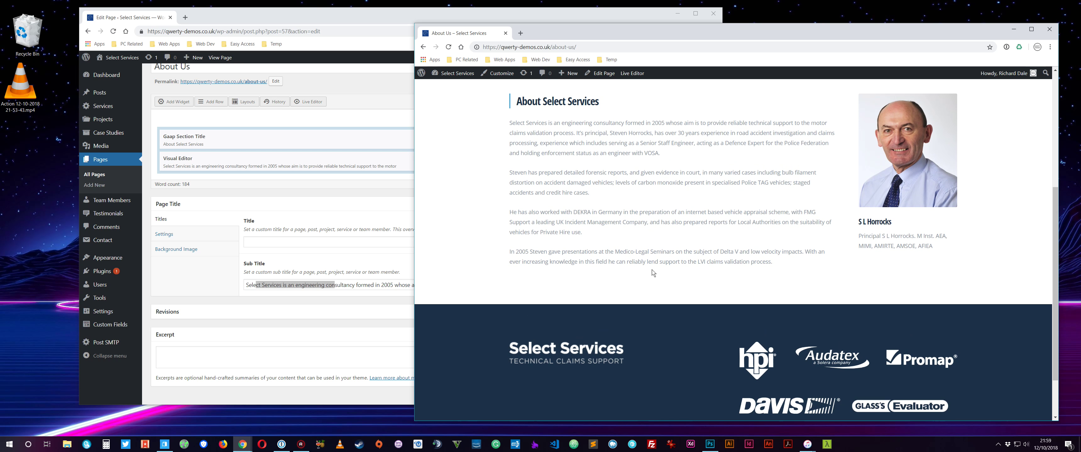
{"action": "scroll", "coordinate": [655, 252], "scroll_direction": "up", "scroll_amount": 5}
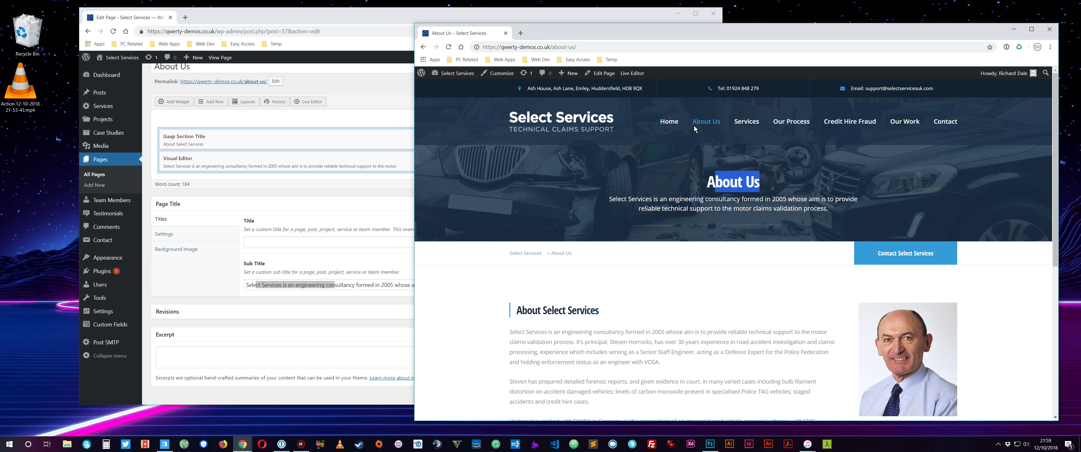
Switch back to the About Us Edit Page window.
{"action": "left_click", "coordinate": [240, 196]}
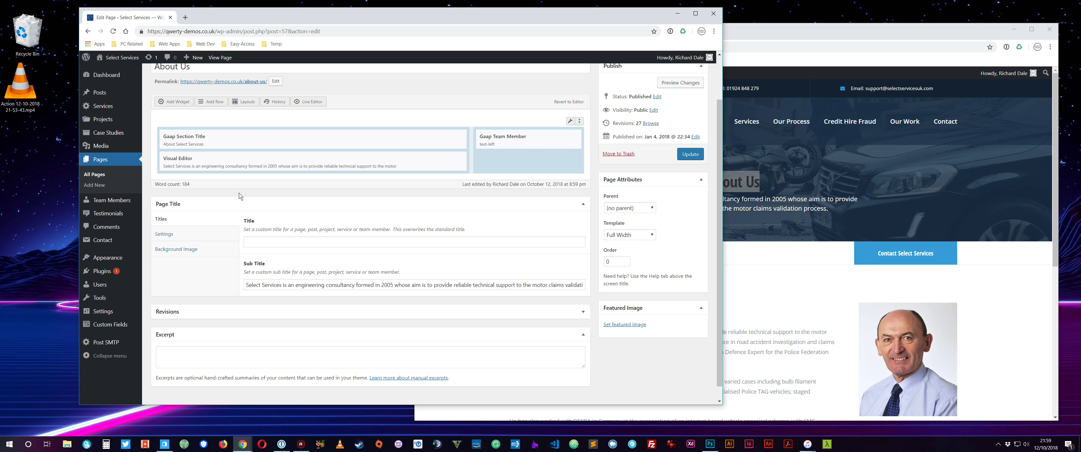
{"action": "left_click", "coordinate": [849, 36]}
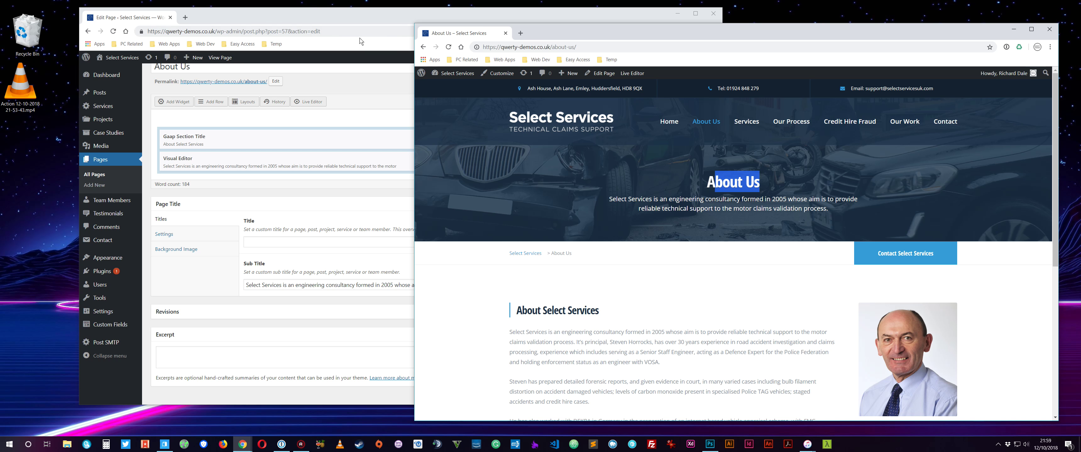
{"action": "left_click", "coordinate": [315, 19]}
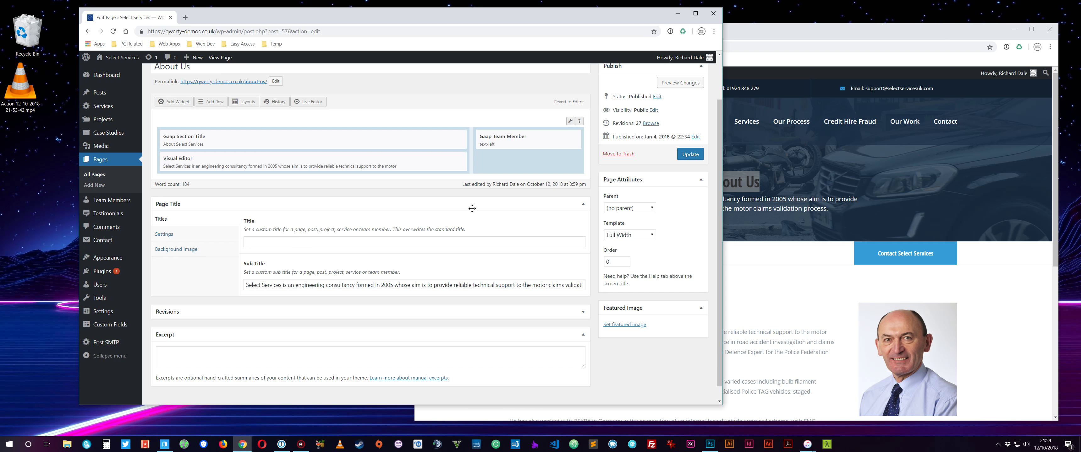
{"action": "scroll", "coordinate": [319, 206], "scroll_direction": "up", "scroll_amount": 2}
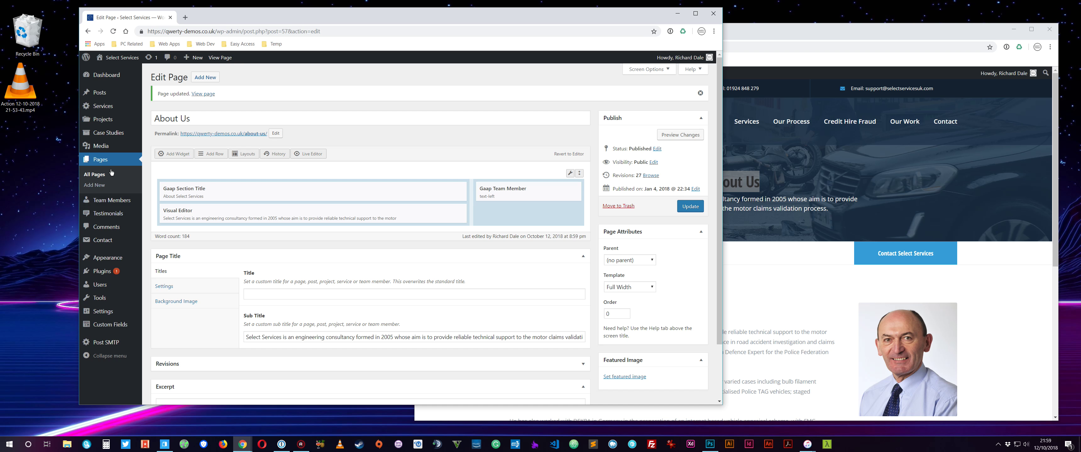
Go through All Pages to the Dashboard and log out from the Howdy menu.
{"action": "left_click", "coordinate": [95, 173]}
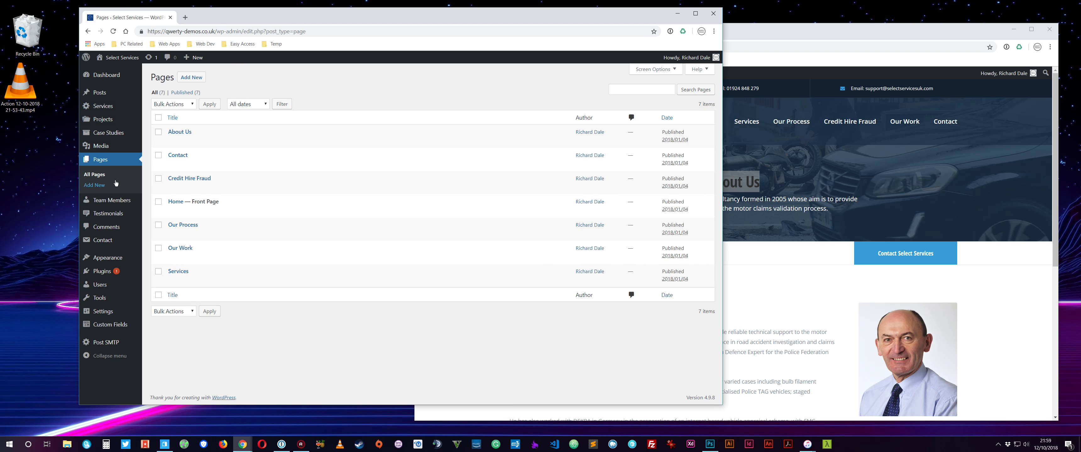
{"action": "left_click", "coordinate": [105, 74]}
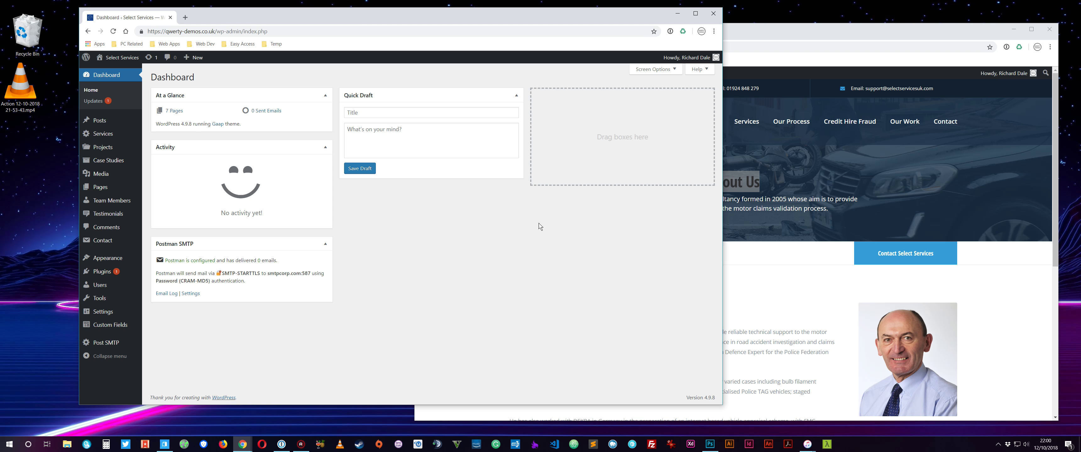
{"action": "mouse_move", "coordinate": [688, 63]}
{"action": "left_click", "coordinate": [673, 104]}
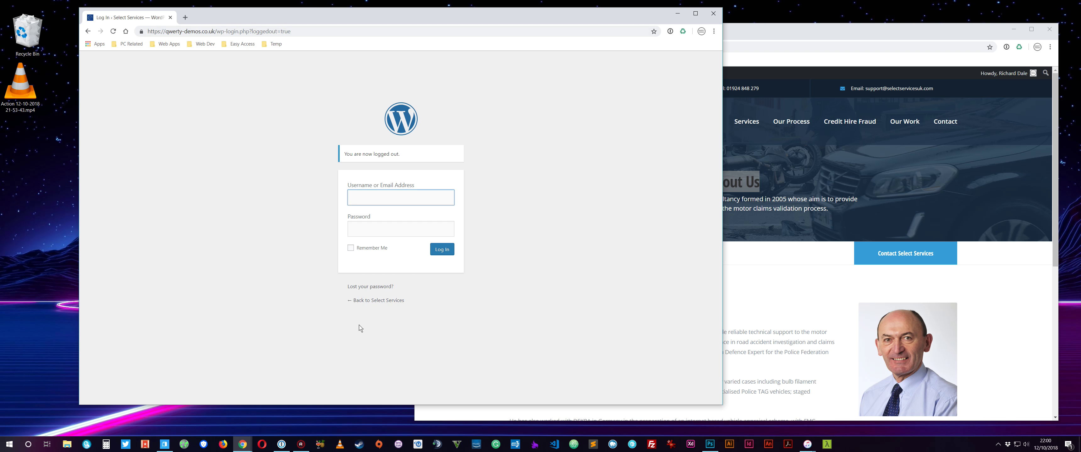
Return to the public Select Services site and minimise the About Us window.
{"action": "left_click", "coordinate": [375, 301]}
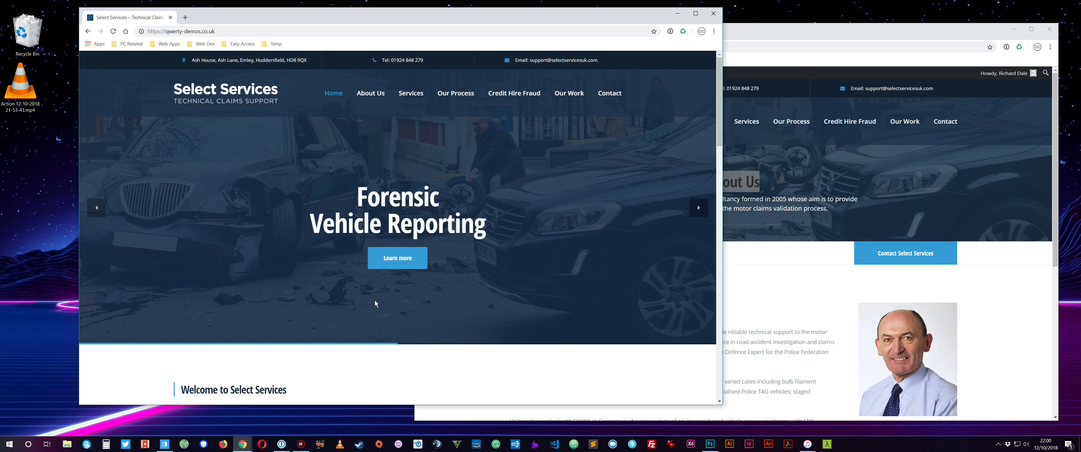
{"action": "left_click_drag", "start_coordinate": [743, 30], "coordinate": [656, 28]}
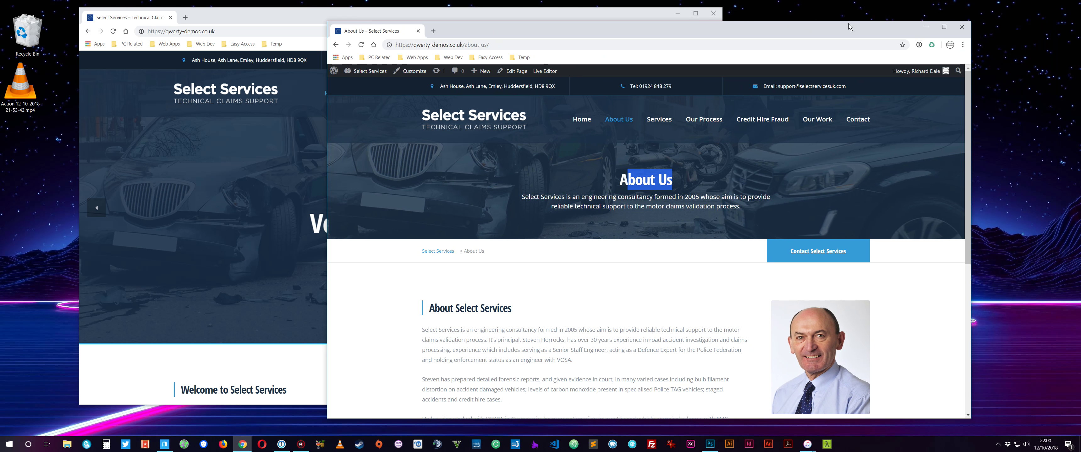
{"action": "left_click", "coordinate": [926, 26]}
{"action": "left_click_drag", "start_coordinate": [325, 19], "coordinate": [426, 24]}
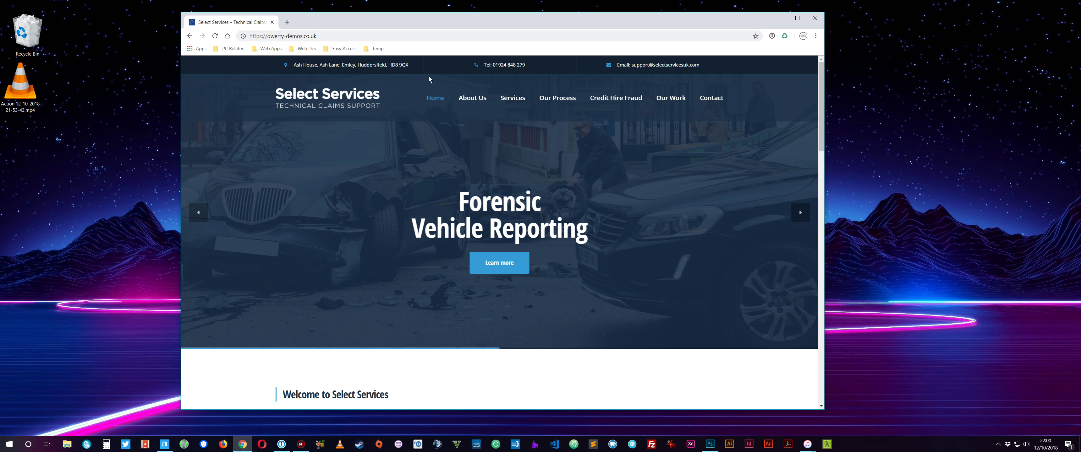
Scroll up and down through the Select Services homepage.
{"action": "scroll", "coordinate": [314, 238], "scroll_direction": "down", "scroll_amount": 8}
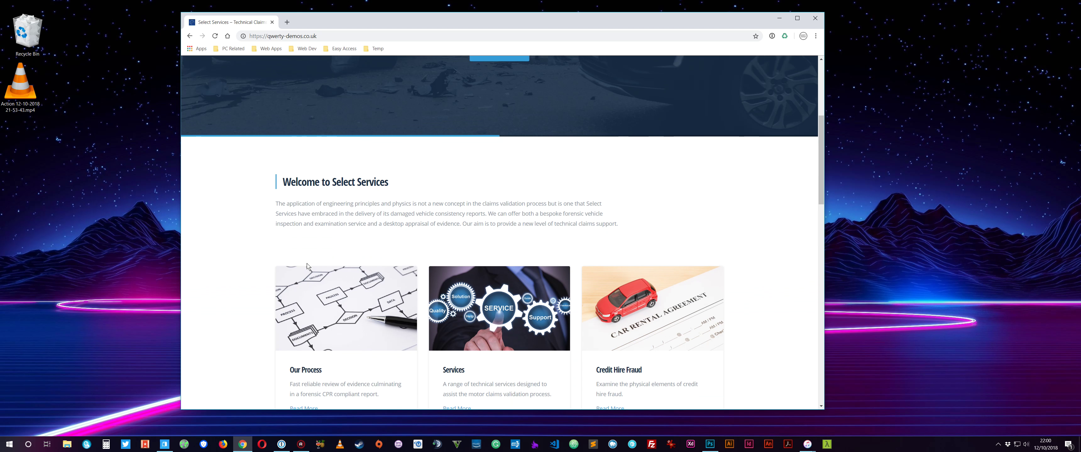
{"action": "scroll", "coordinate": [191, 258], "scroll_direction": "up", "scroll_amount": 3}
{"action": "scroll", "coordinate": [200, 254], "scroll_direction": "down", "scroll_amount": 4}
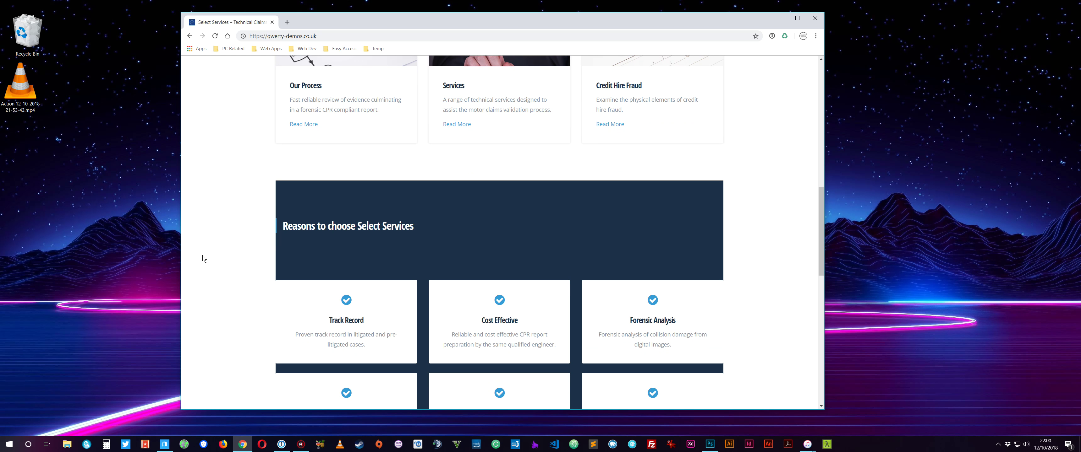
{"action": "scroll", "coordinate": [202, 256], "scroll_direction": "down", "scroll_amount": 3}
{"action": "scroll", "coordinate": [203, 259], "scroll_direction": "down", "scroll_amount": 2}
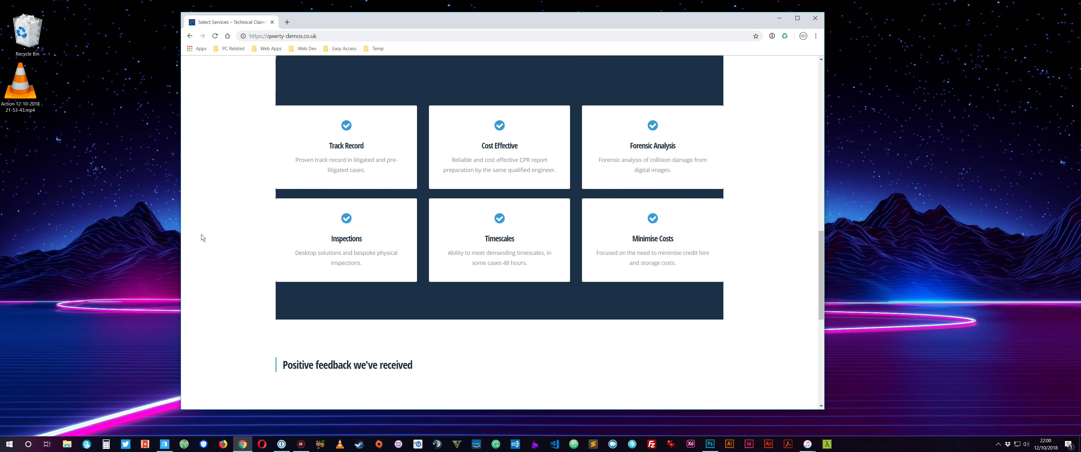
{"action": "scroll", "coordinate": [210, 247], "scroll_direction": "up", "scroll_amount": 6}
{"action": "scroll", "coordinate": [214, 252], "scroll_direction": "up", "scroll_amount": 6}
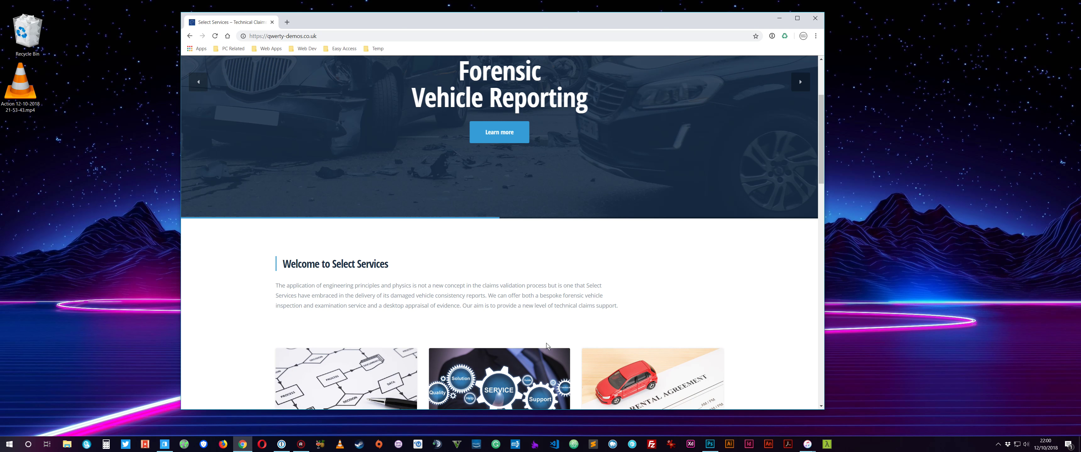